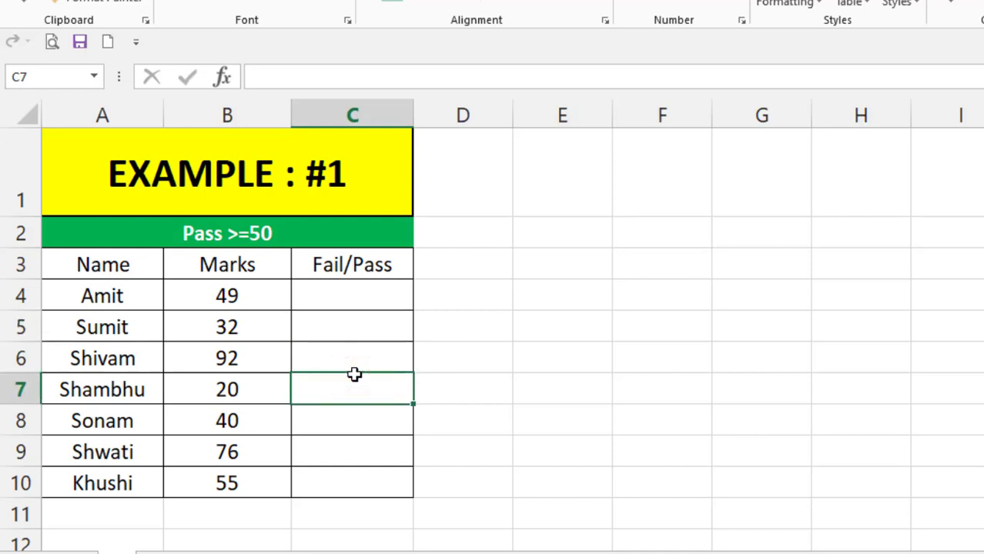
# - Start an IF formula in C4 whose logical test checks whether B4 is less than 50
pyautogui.click(347, 366)
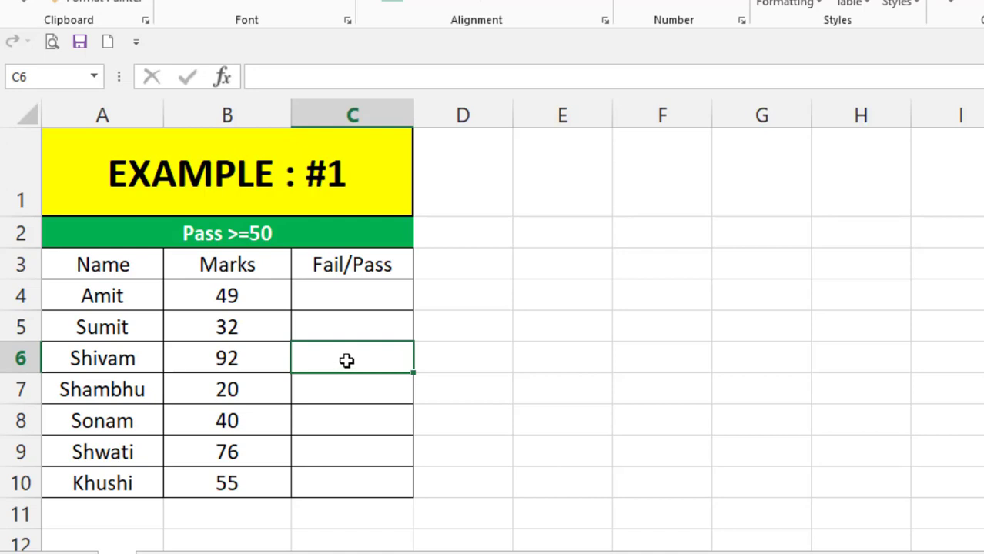
pyautogui.click(327, 305)
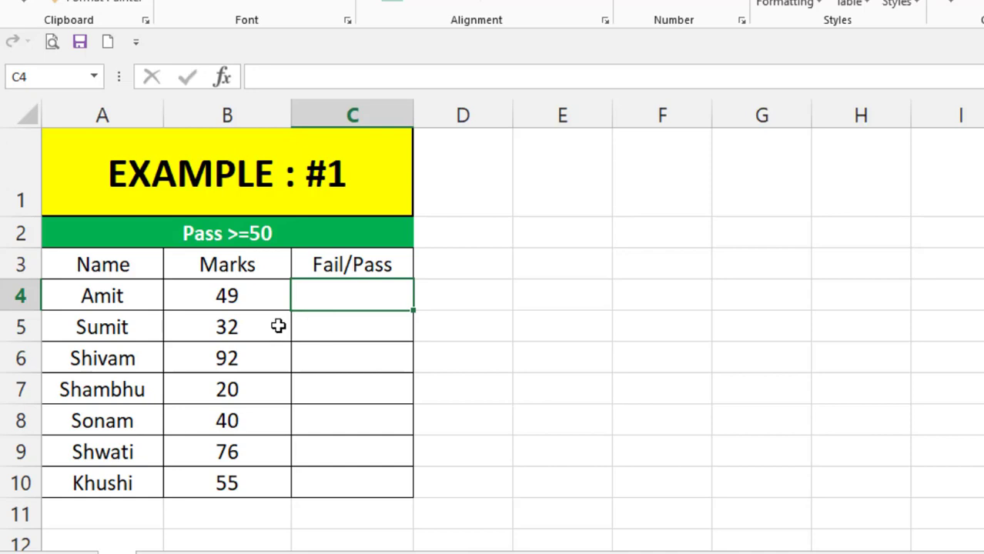
pyautogui.click(349, 290)
pyautogui.click(333, 291)
pyautogui.click(334, 290)
pyautogui.write('=IF(')
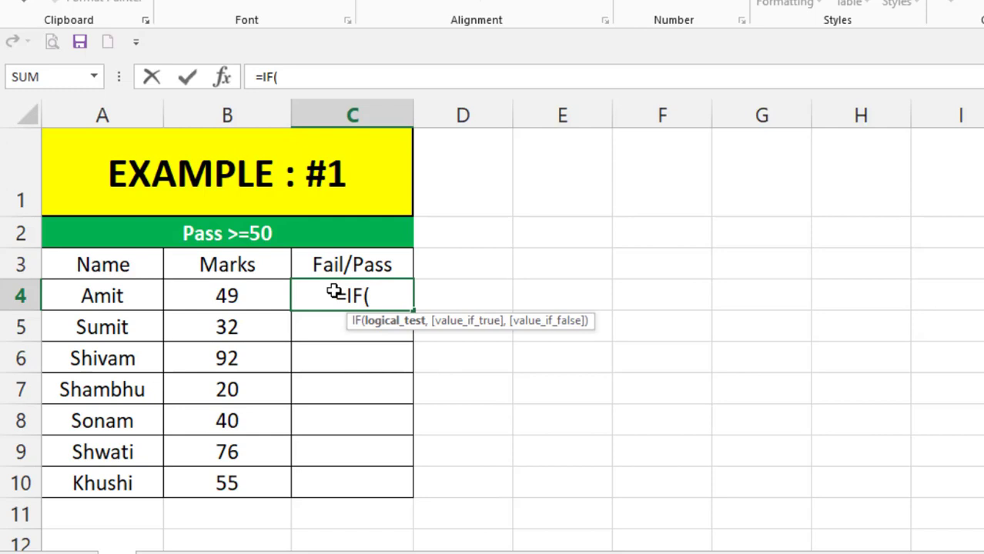
pyautogui.click(217, 297)
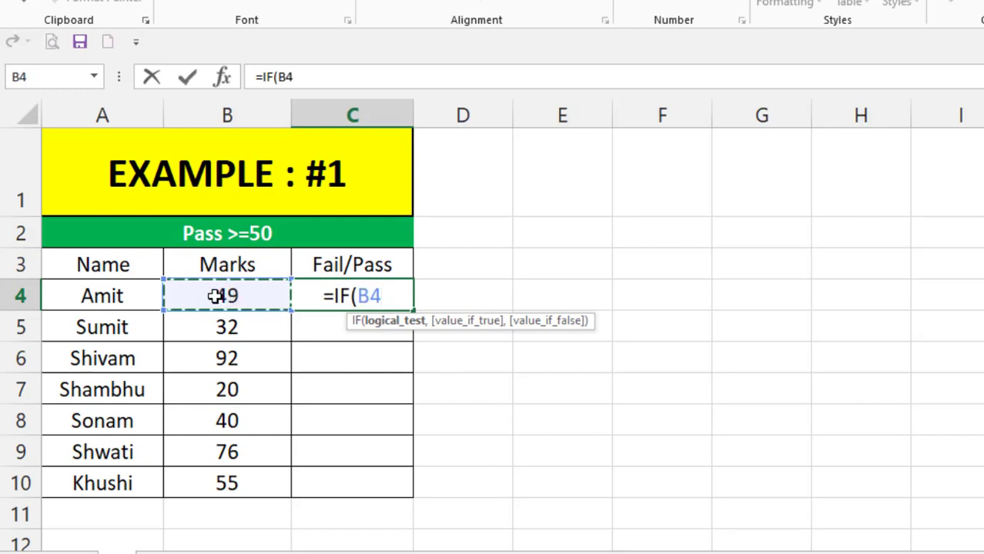
pyautogui.write('<')
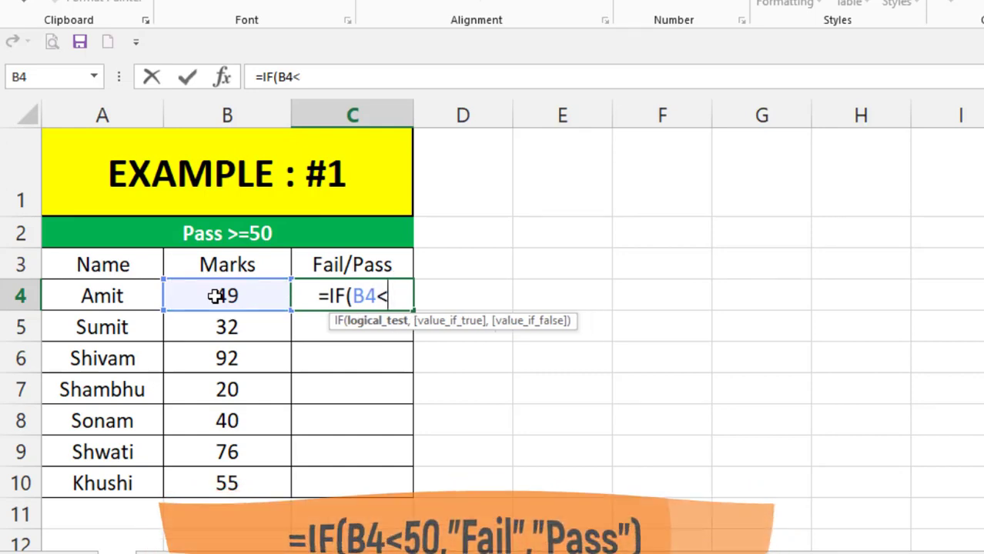
pyautogui.write('50')
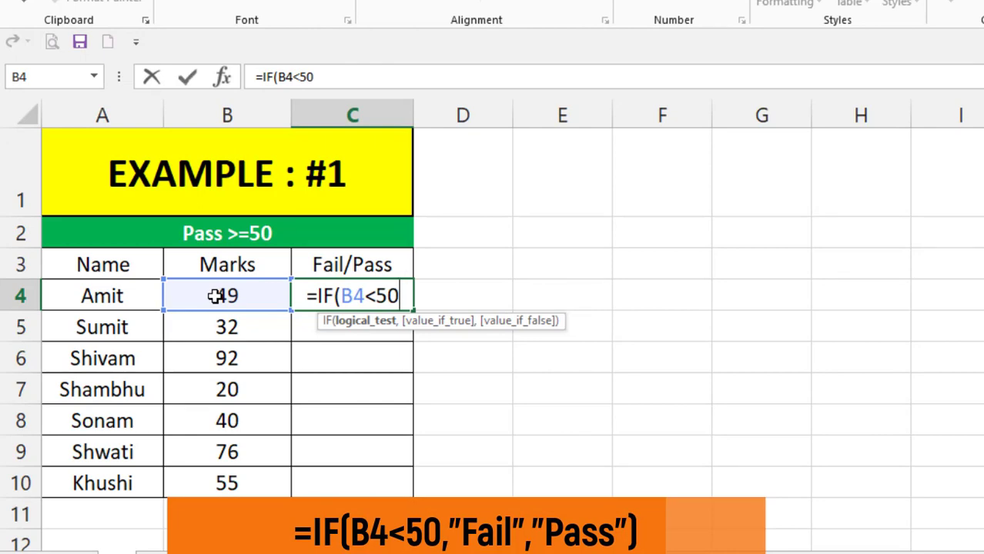
pyautogui.write(',')
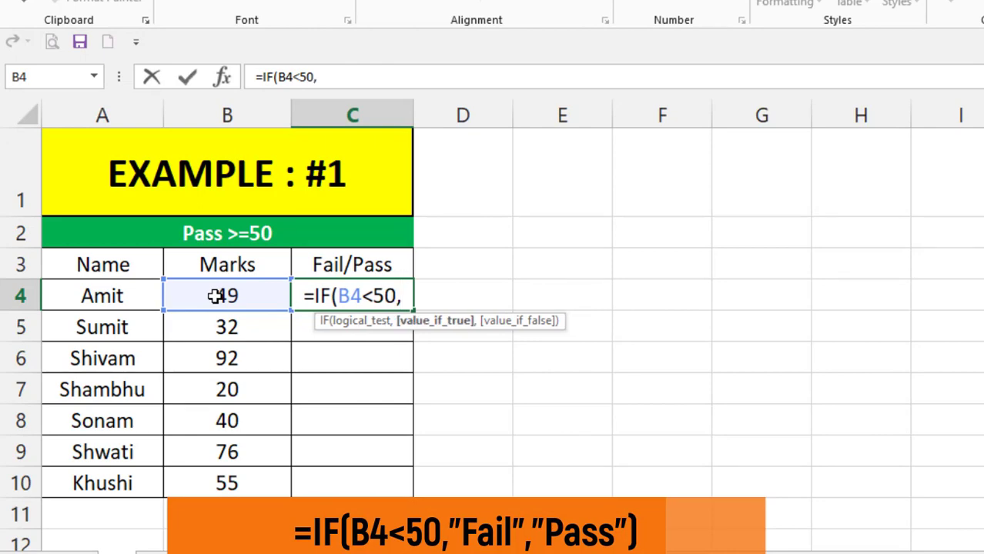
pyautogui.write('"Fa')
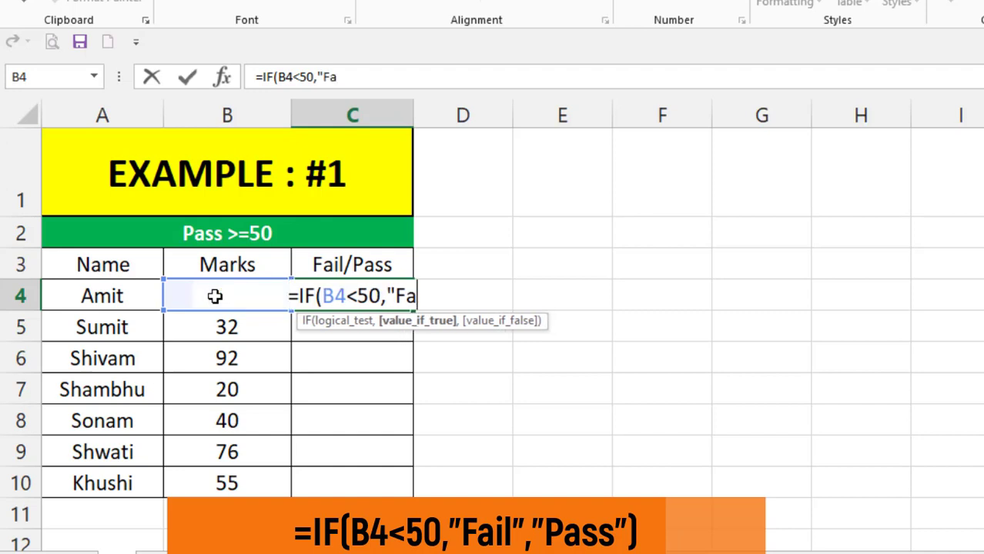
pyautogui.write('il"')
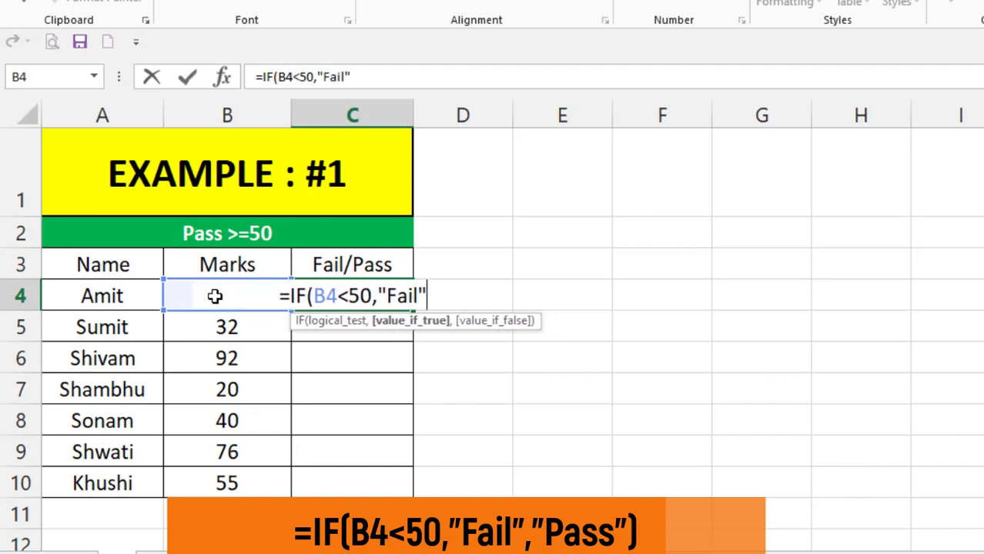
pyautogui.write(',')
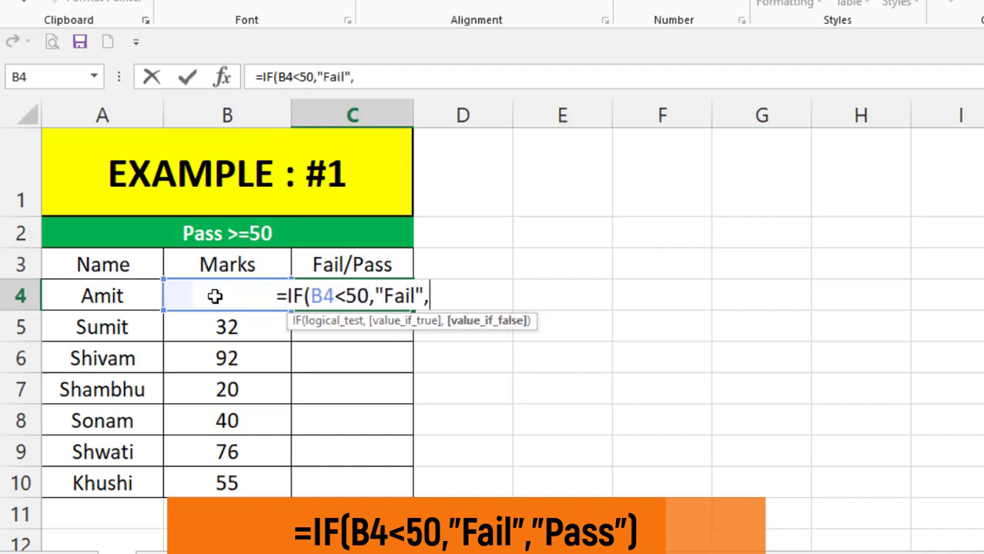
pyautogui.write('"')
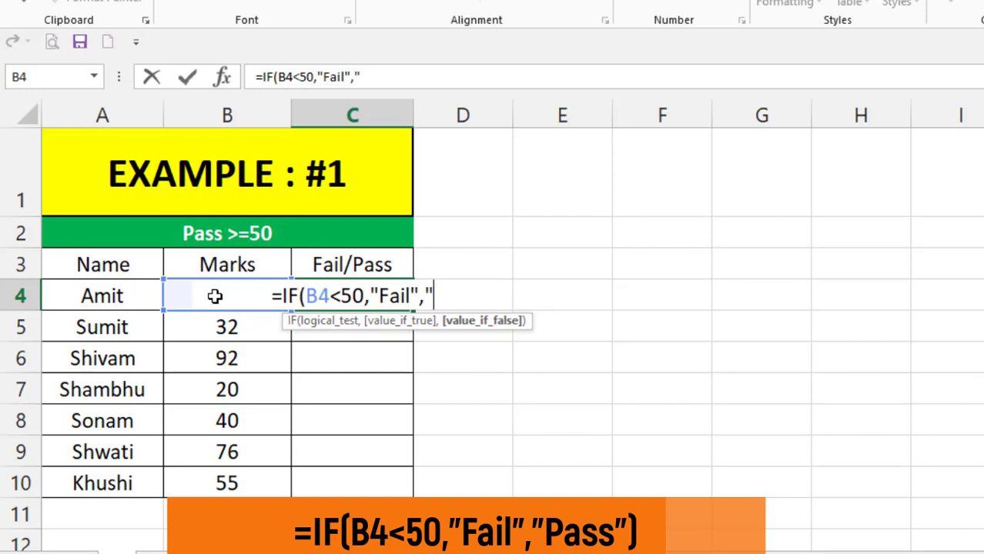
pyautogui.write('Pass')
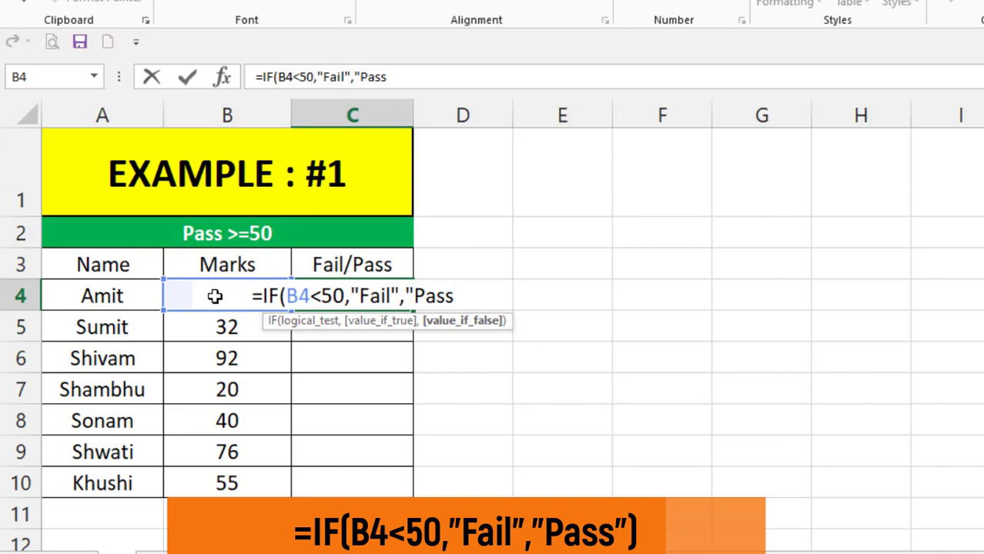
pyautogui.write('"')
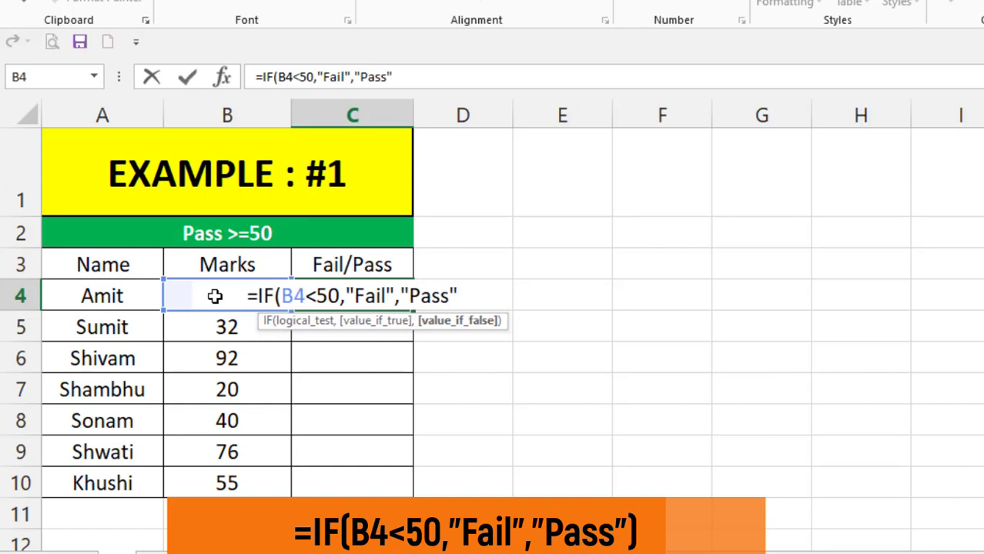
pyautogui.write(')')
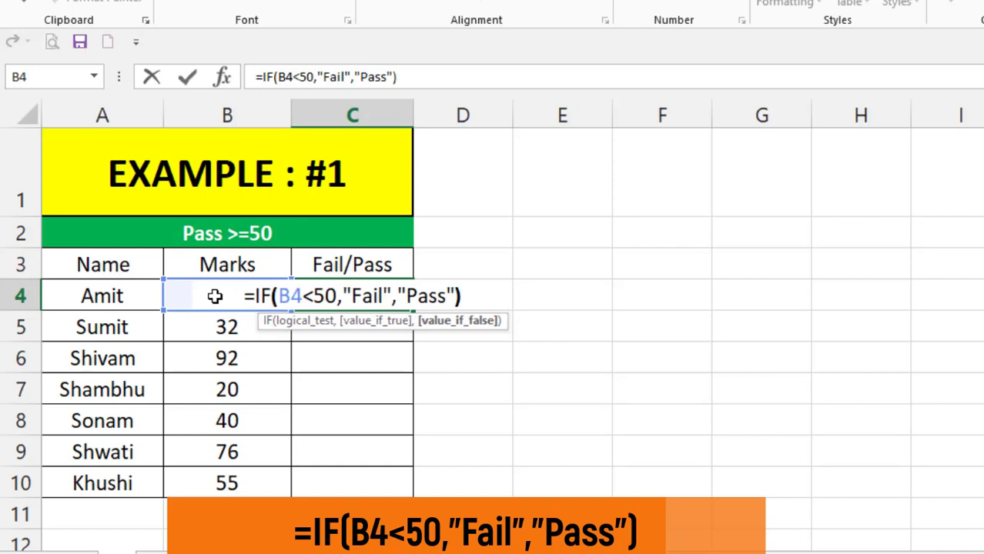
# - Complete the formula with "Fail" if true and "Pass" otherwise, and enter it
pyautogui.press('Return')
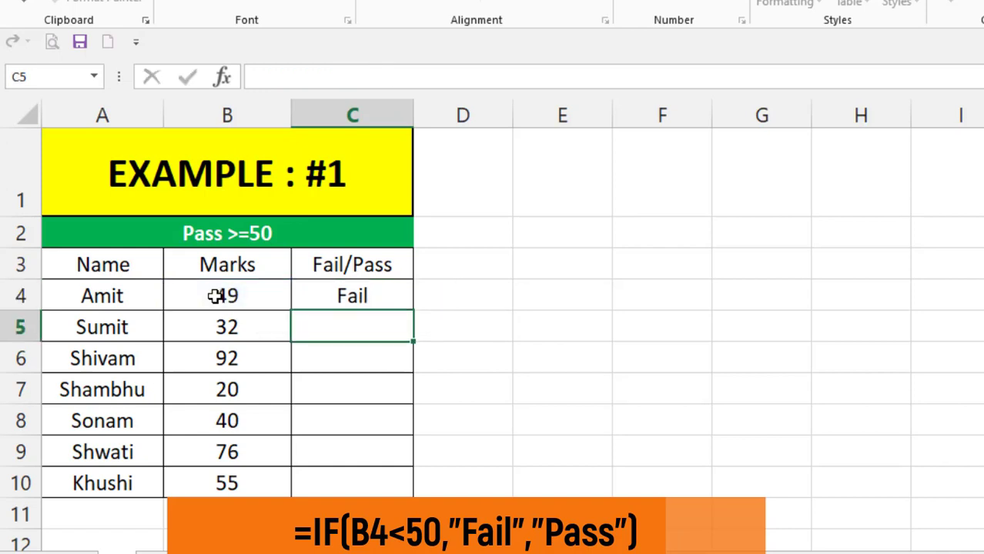
# - Fill the Pass/Fail formula from C4 down to C10
pyautogui.click(318, 304)
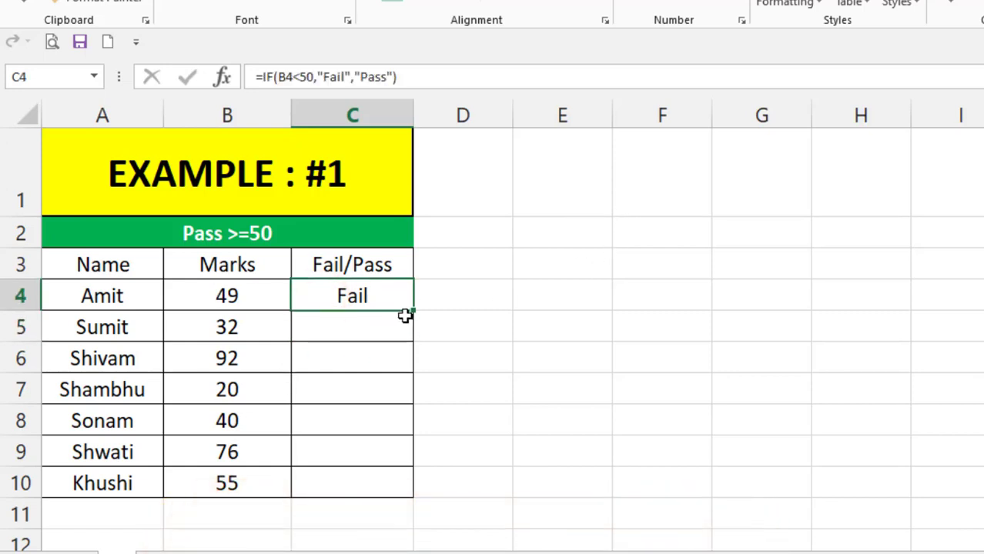
pyautogui.moveTo(413, 310); pyautogui.dragTo(422, 508)
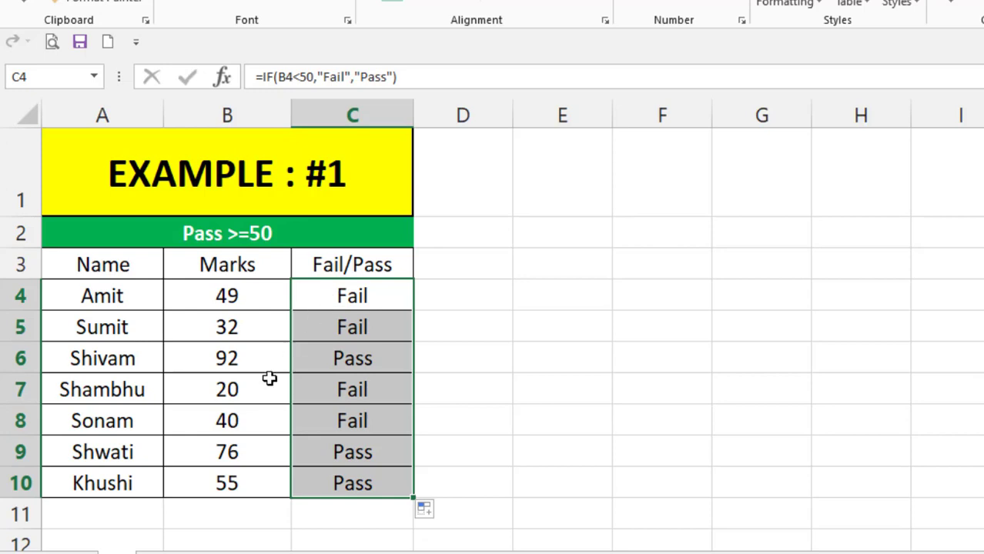
# - Change Shivam's mark in B6 to 50
pyautogui.click(233, 359)
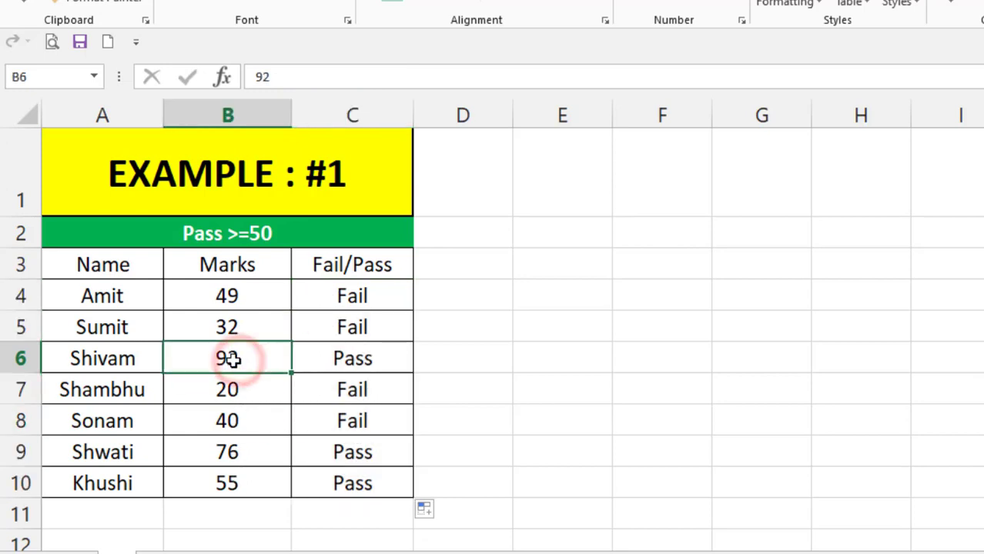
pyautogui.write('50')
pyautogui.press('Return')
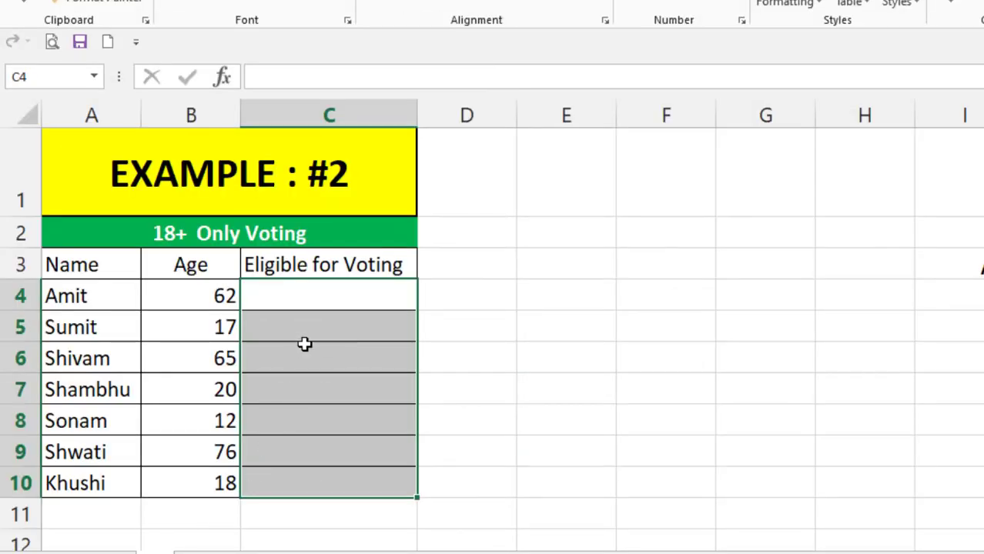
# - In Example #2, start an IF formula in C4 testing whether the age in B4 is less than 18
pyautogui.click(305, 345)
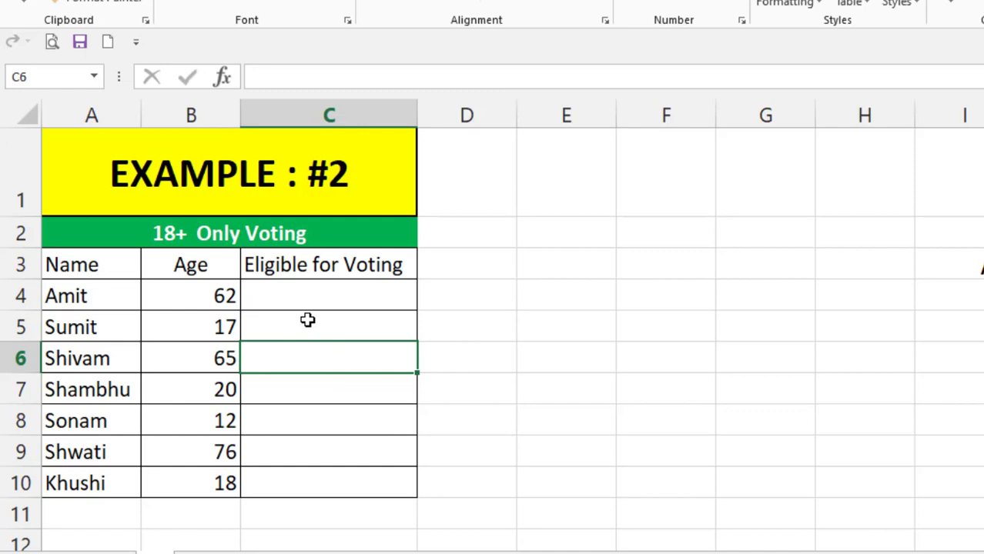
pyautogui.click(308, 294)
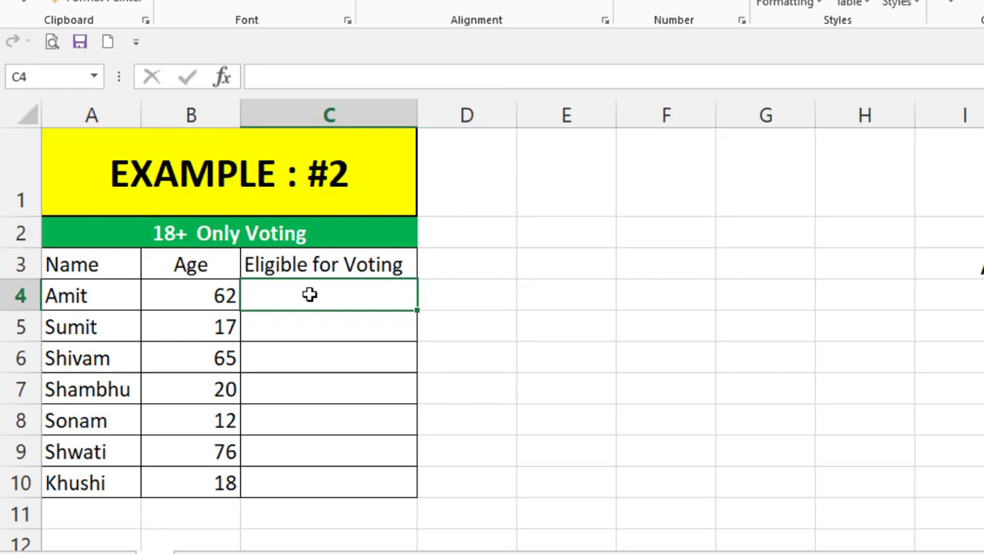
pyautogui.click(309, 294)
pyautogui.write('=')
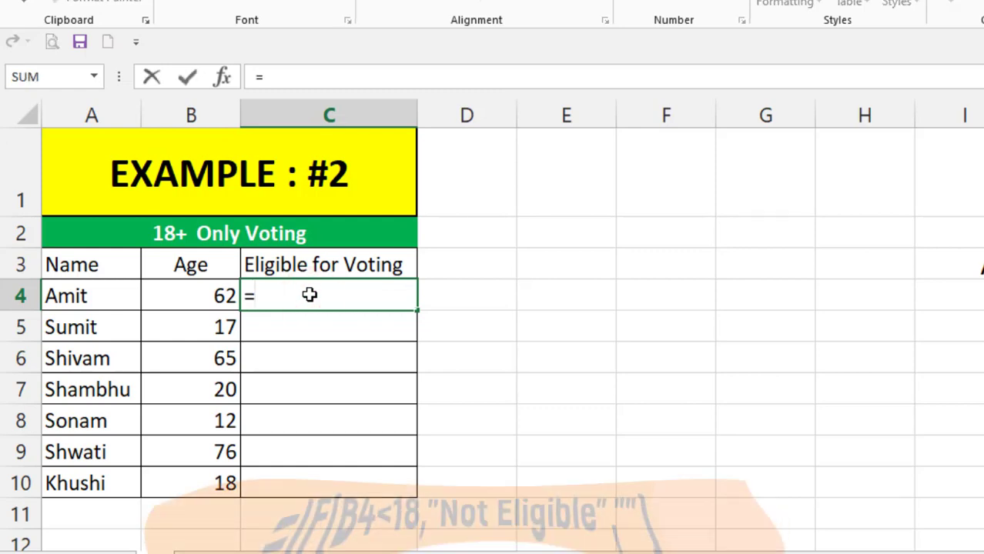
pyautogui.write('IF')
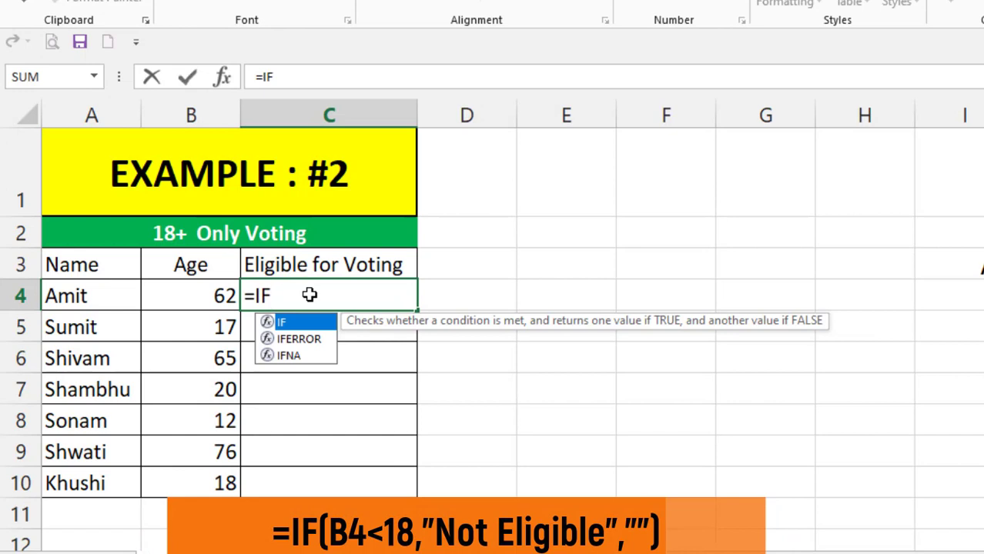
pyautogui.write('(')
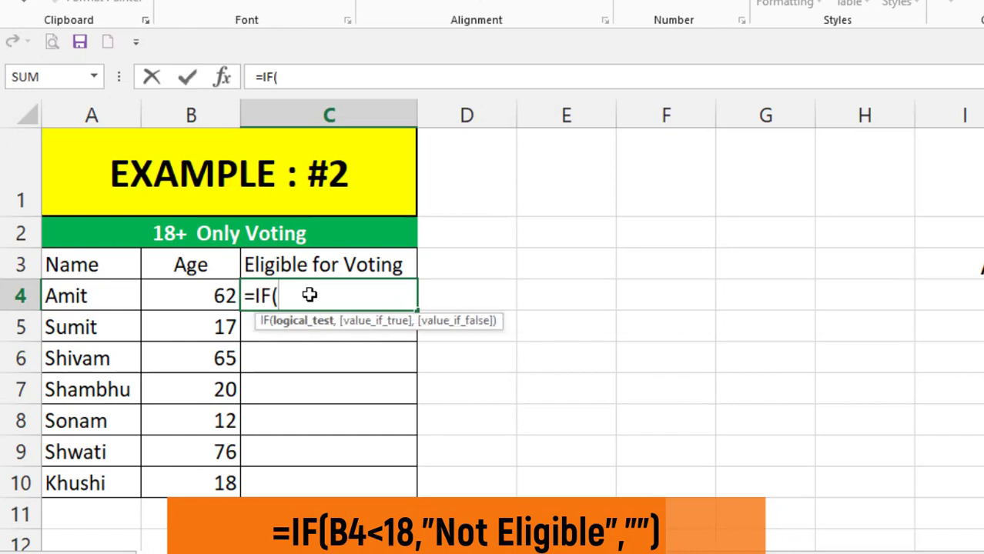
pyautogui.click(208, 296)
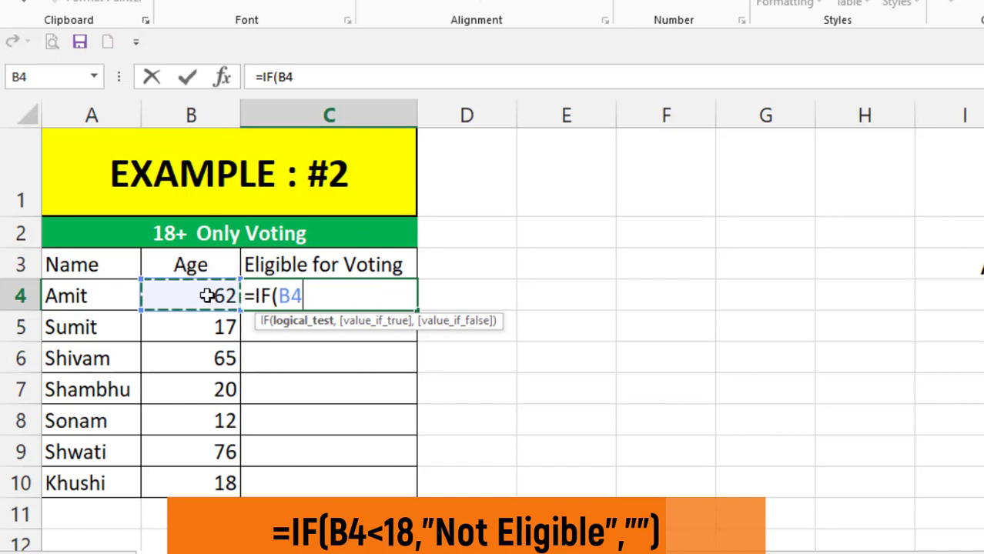
pyautogui.write('<')
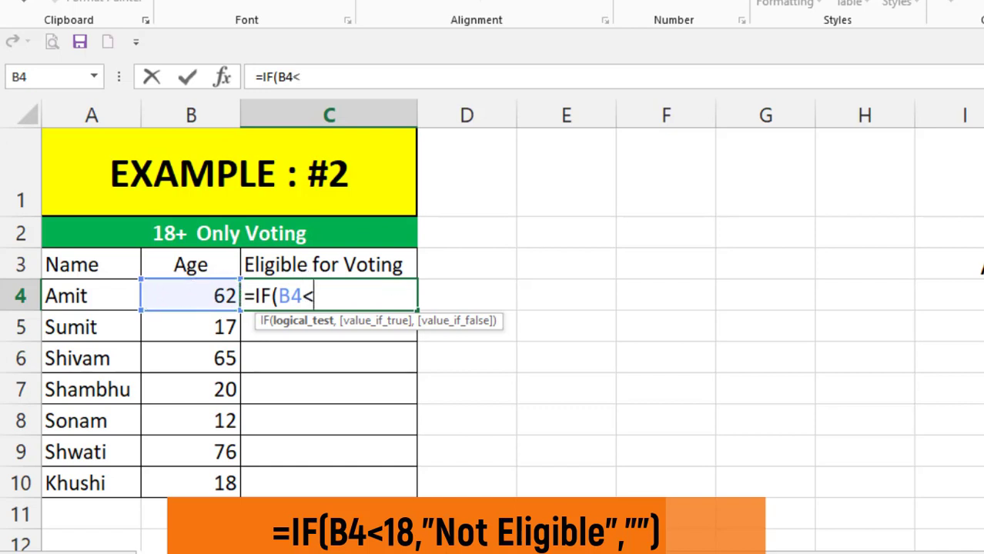
pyautogui.write('18')
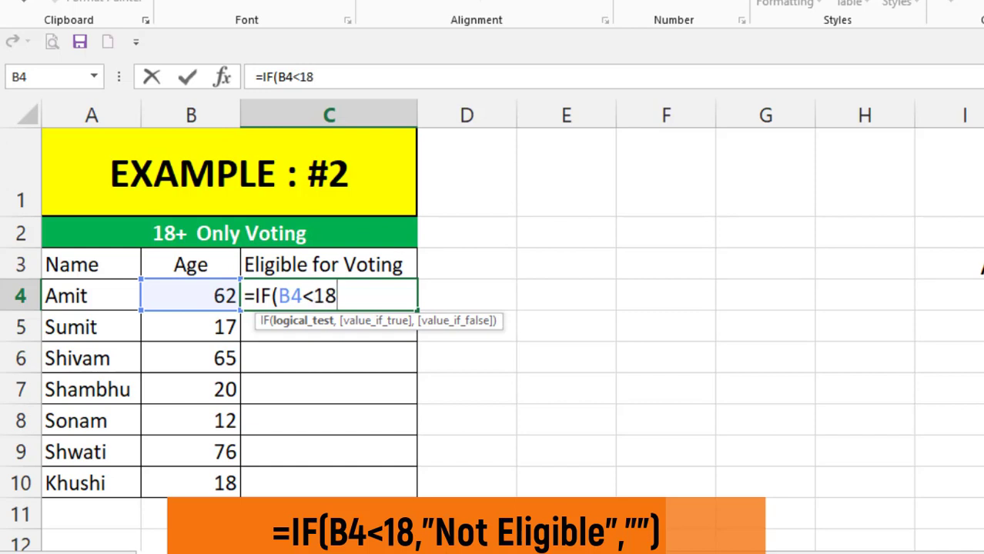
pyautogui.write(',')
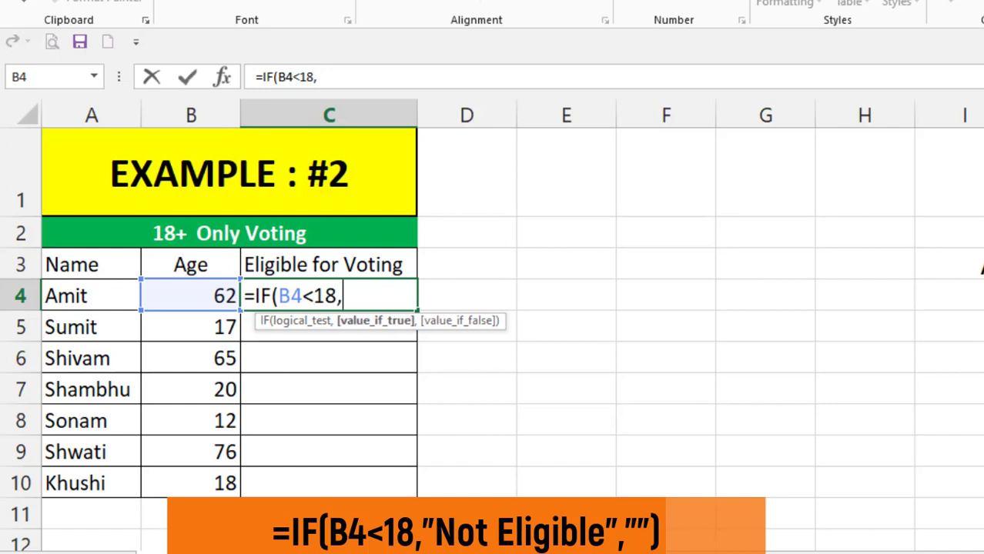
pyautogui.write('"Ni')
# - Add "Not Eligible" as the value-if-true in the C4 formula, declining the suggested formula correction
pyautogui.press('BackSpace')
pyautogui.write('ot')
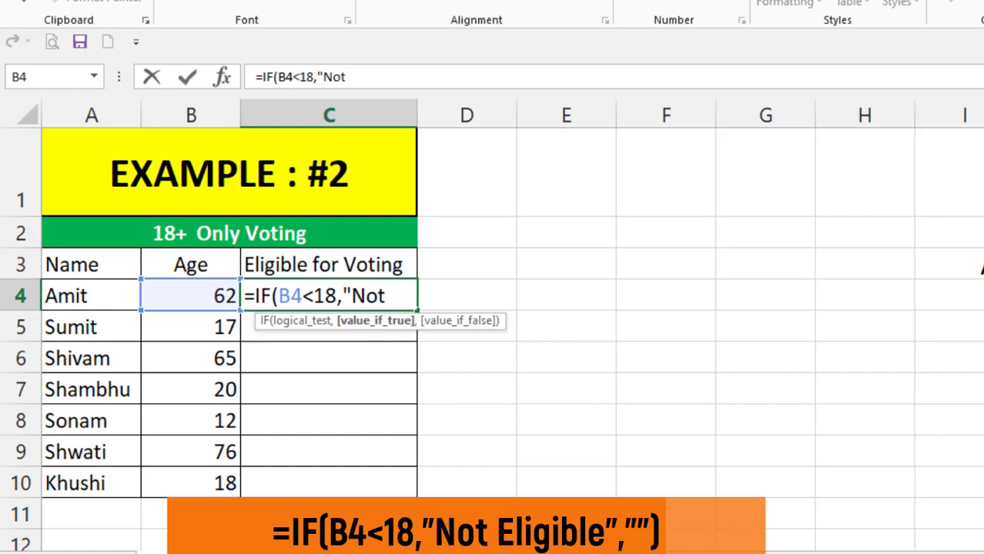
pyautogui.write(' Elib')
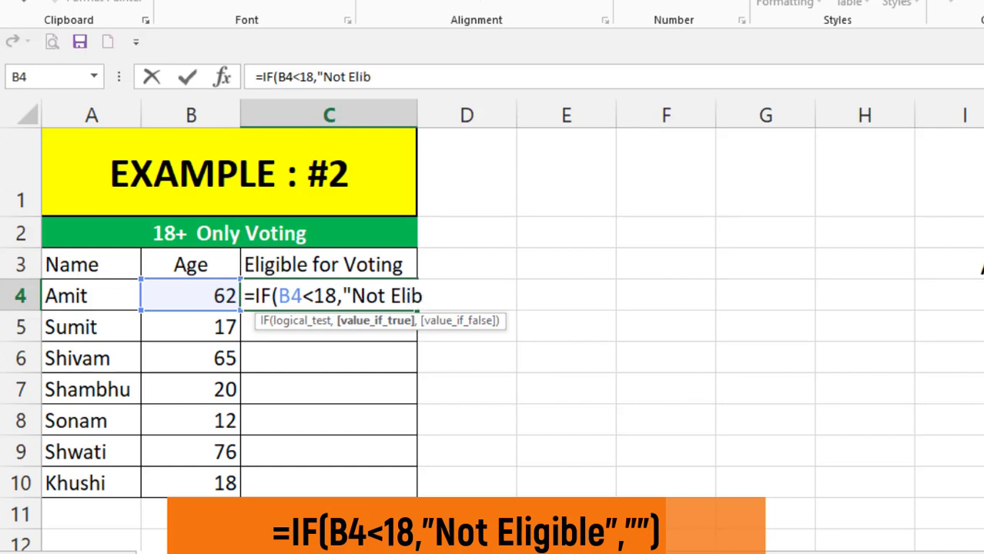
pyautogui.press('BackSpace')
pyautogui.write('gible')
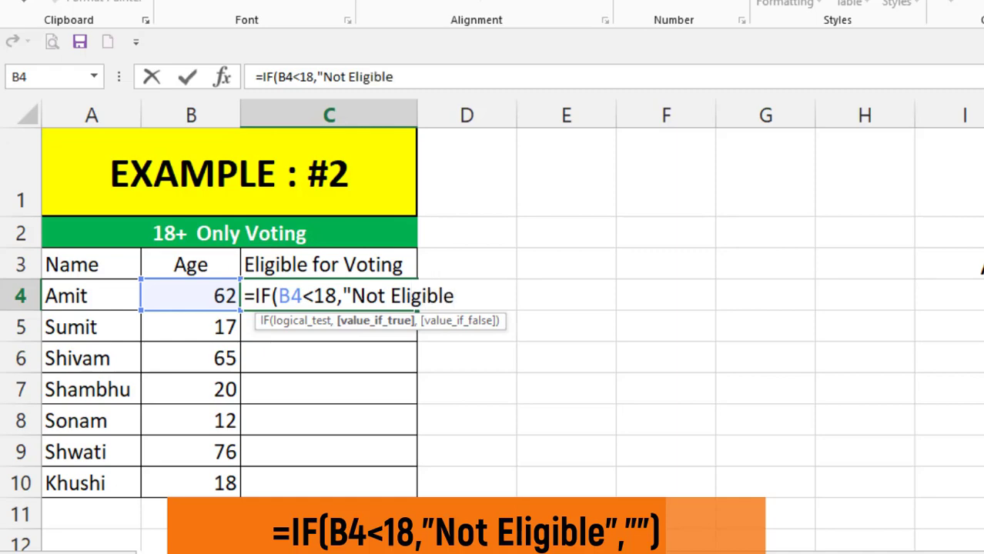
pyautogui.press('Return')
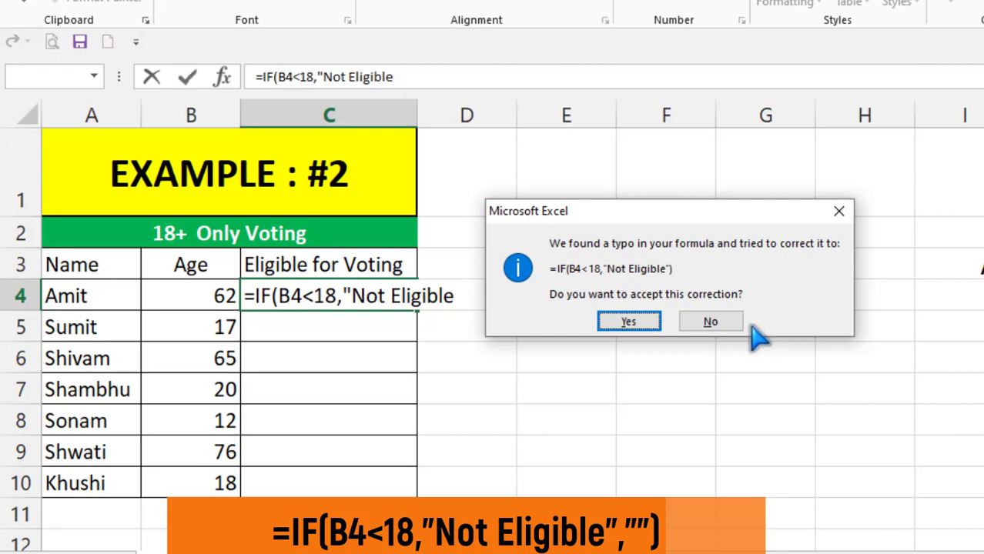
pyautogui.click(710, 322)
# - Finish the formula with an empty string "" as the value-if-false, close the bracket and enter it
pyautogui.click(629, 360)
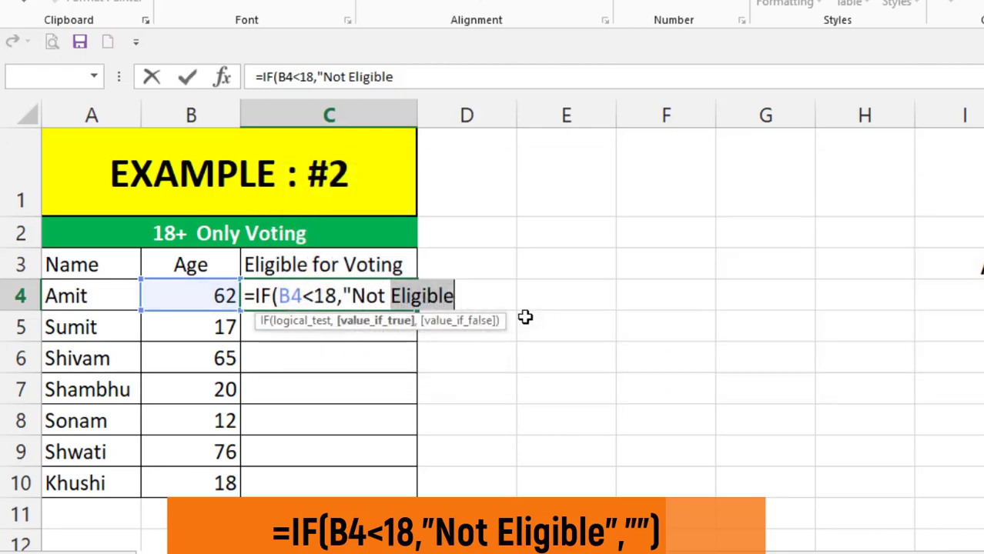
pyautogui.write('"')
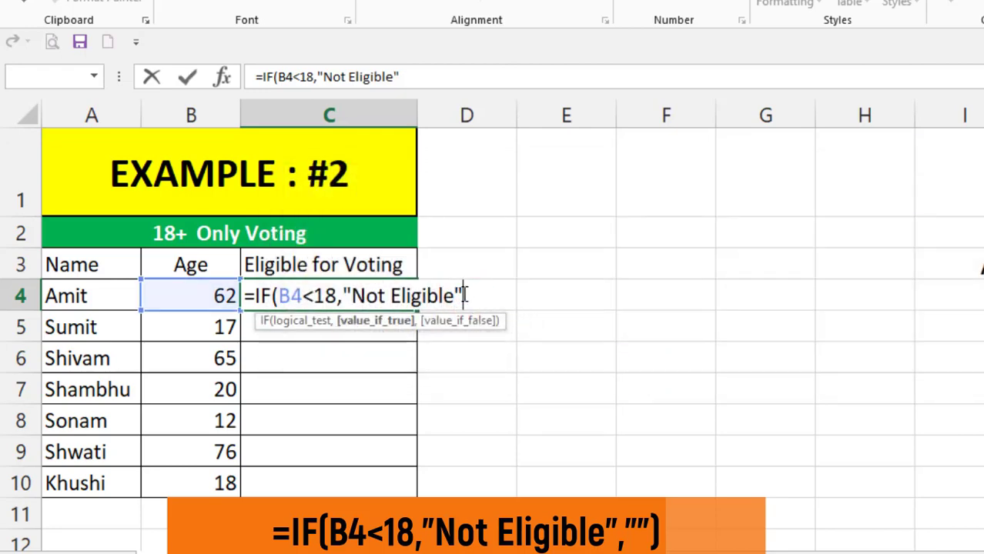
pyautogui.write(',')
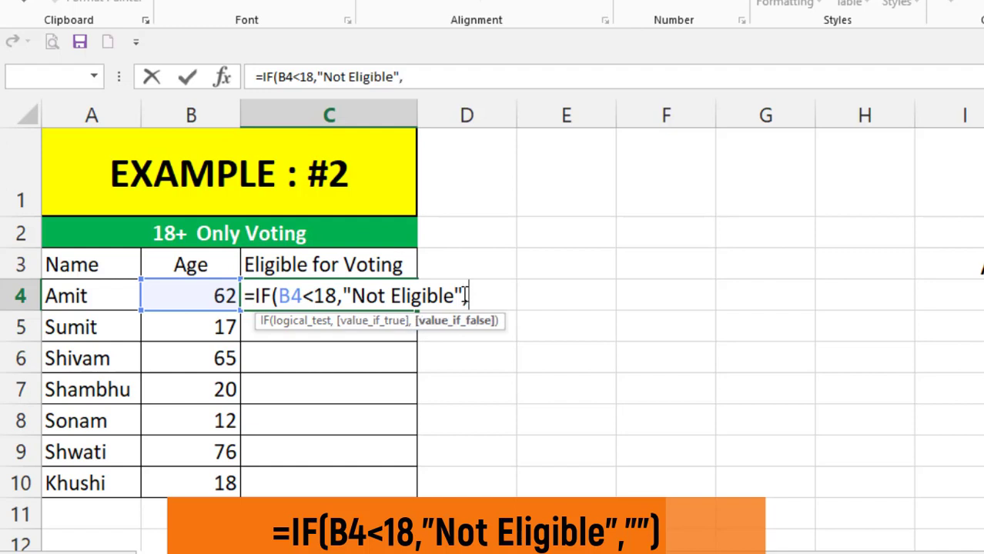
pyautogui.write('""')
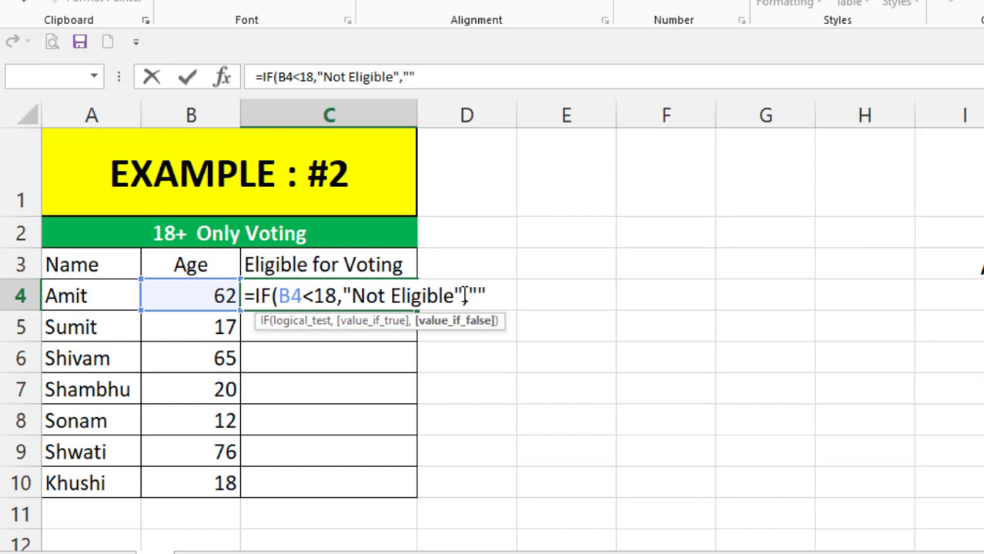
pyautogui.write(')')
pyautogui.press('Return')
# - Fill the eligibility formula from C4 down to C10
pyautogui.click(343, 301)
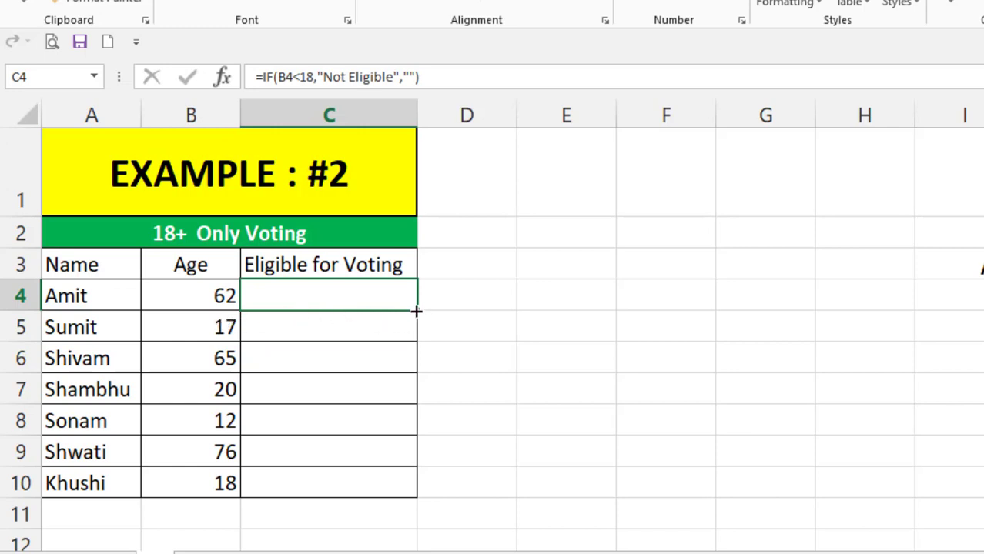
pyautogui.moveTo(416, 311); pyautogui.dragTo(426, 493)
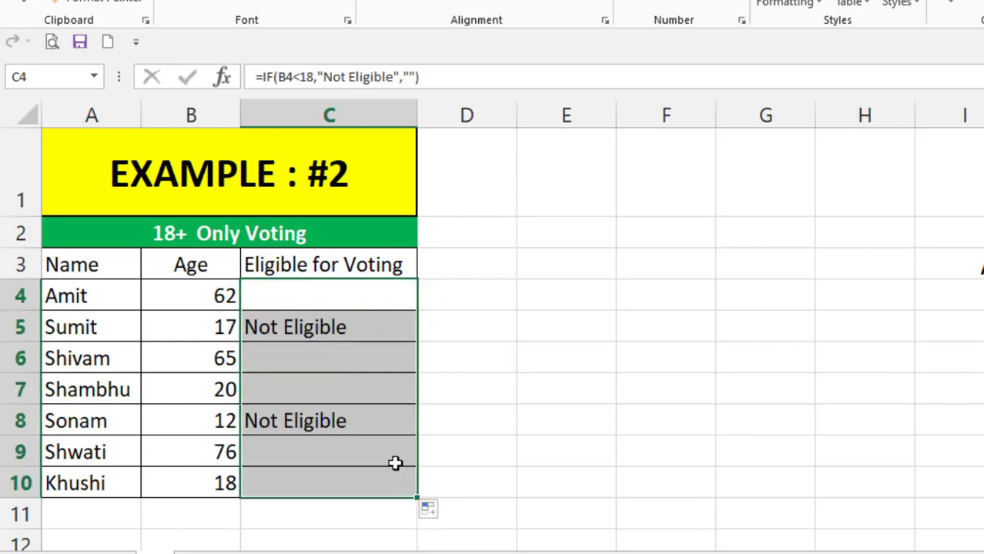
pyautogui.click(314, 418)
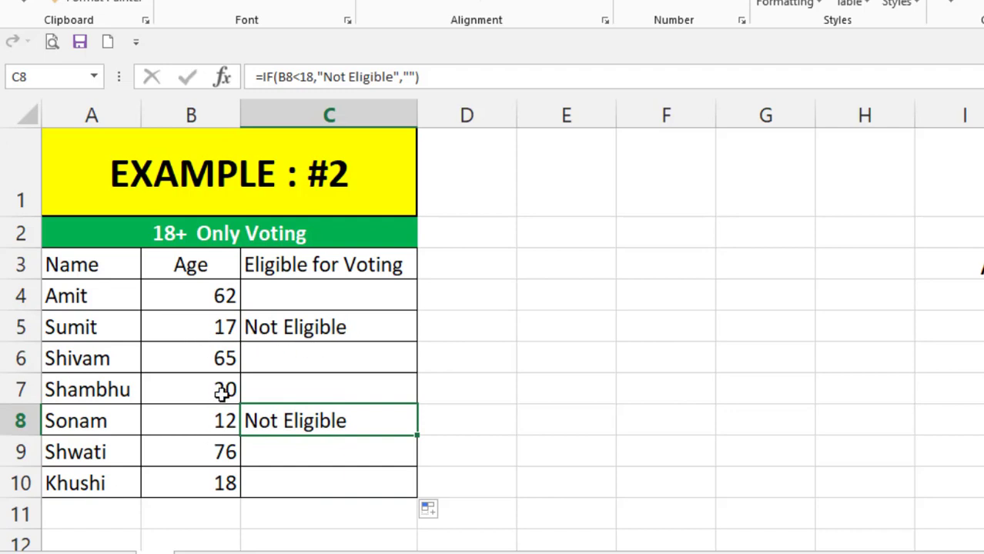
pyautogui.click(345, 320)
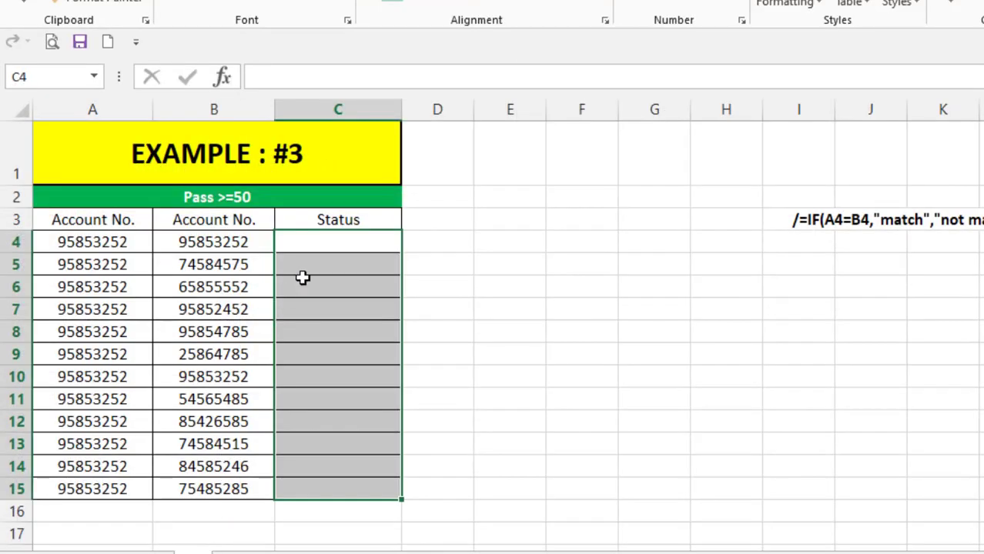
# - In Example #3, start an IF formula in C4 testing whether account number A4 equals B4
pyautogui.click(317, 266)
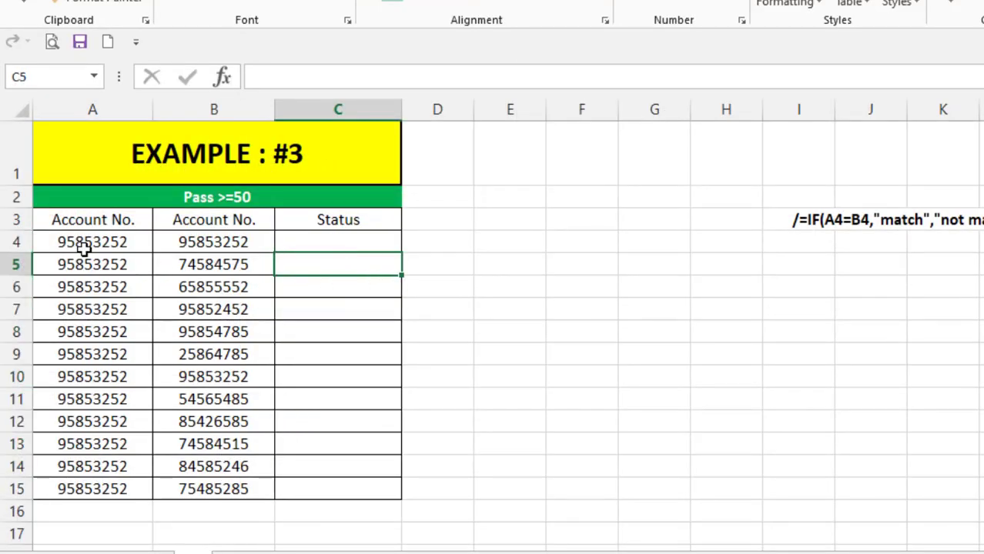
pyautogui.click(366, 240)
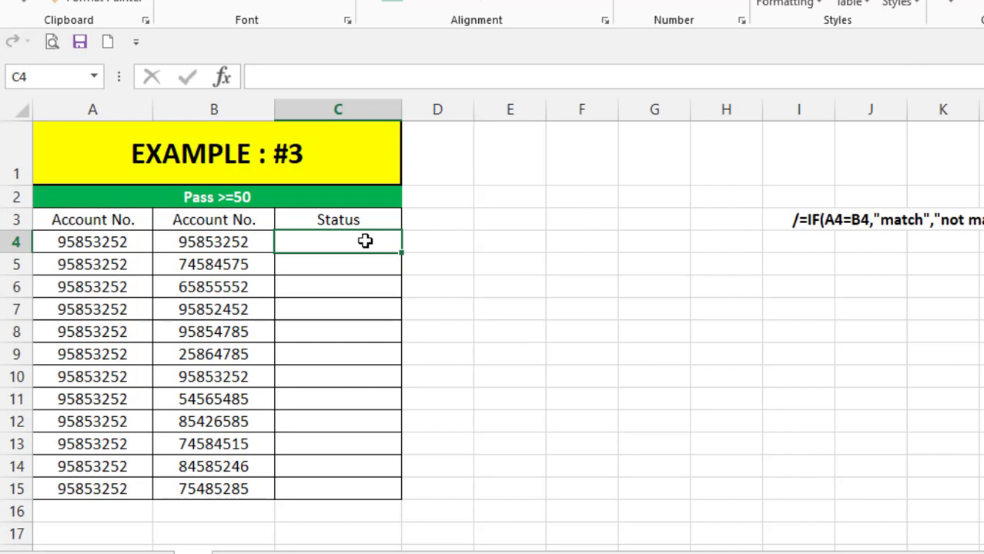
pyautogui.write('=')
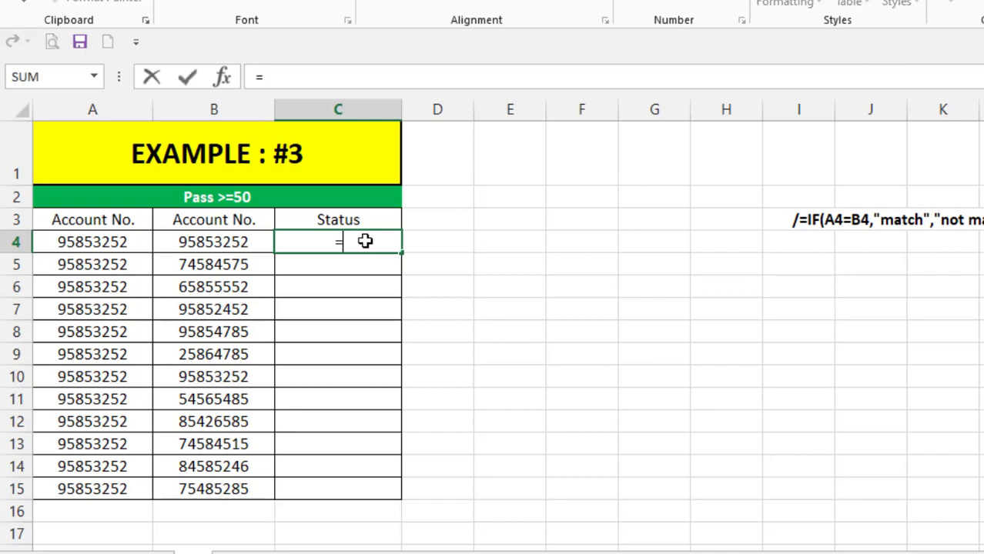
pyautogui.write('IF')
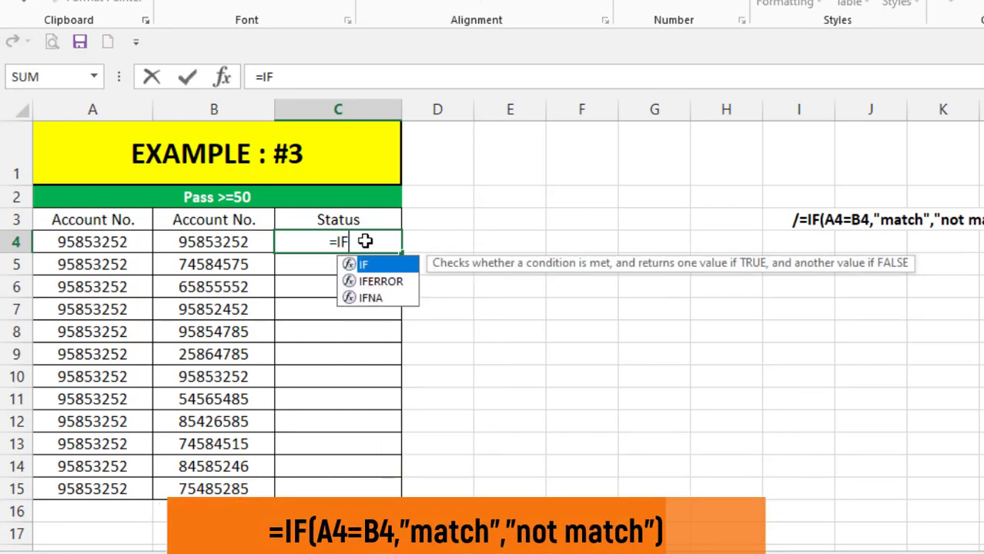
pyautogui.write('(')
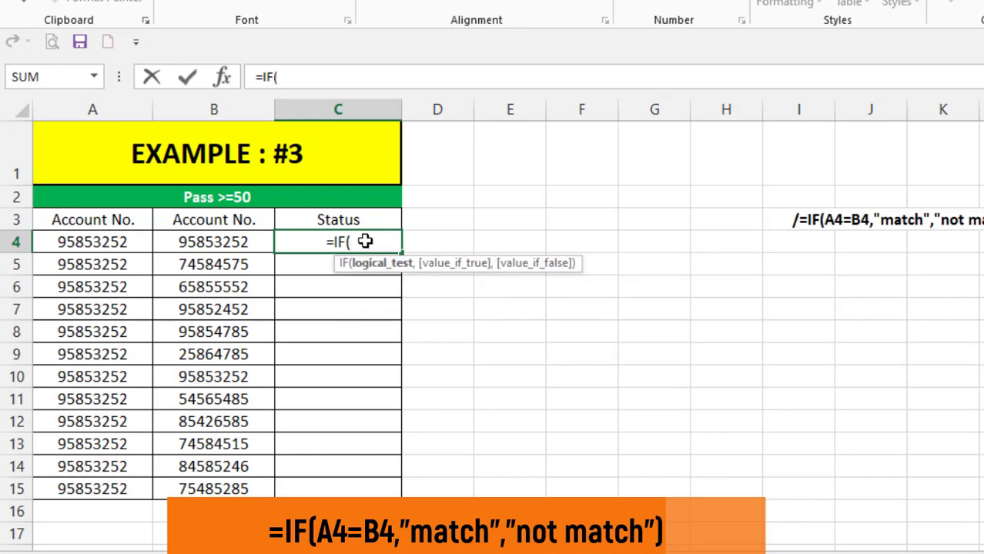
pyautogui.click(92, 246)
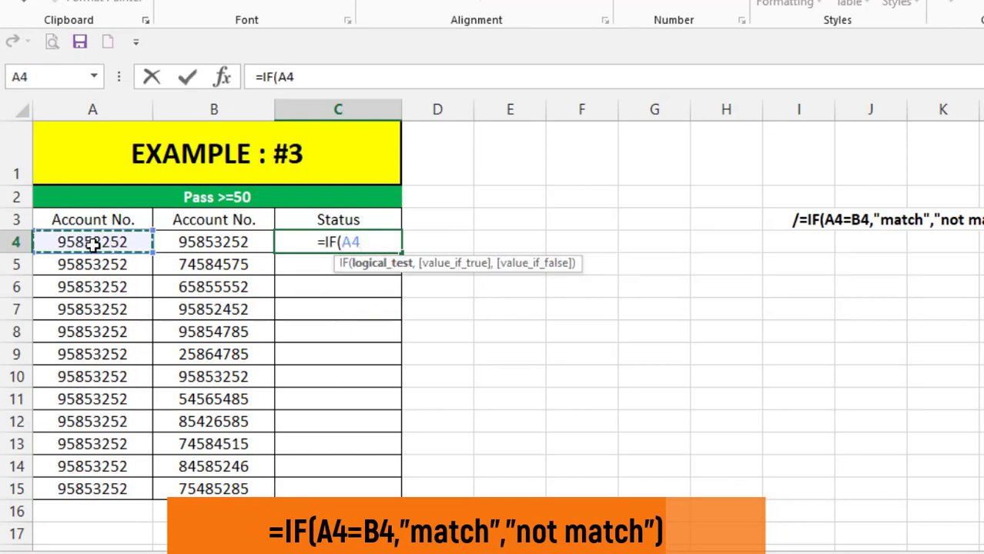
pyautogui.write('=')
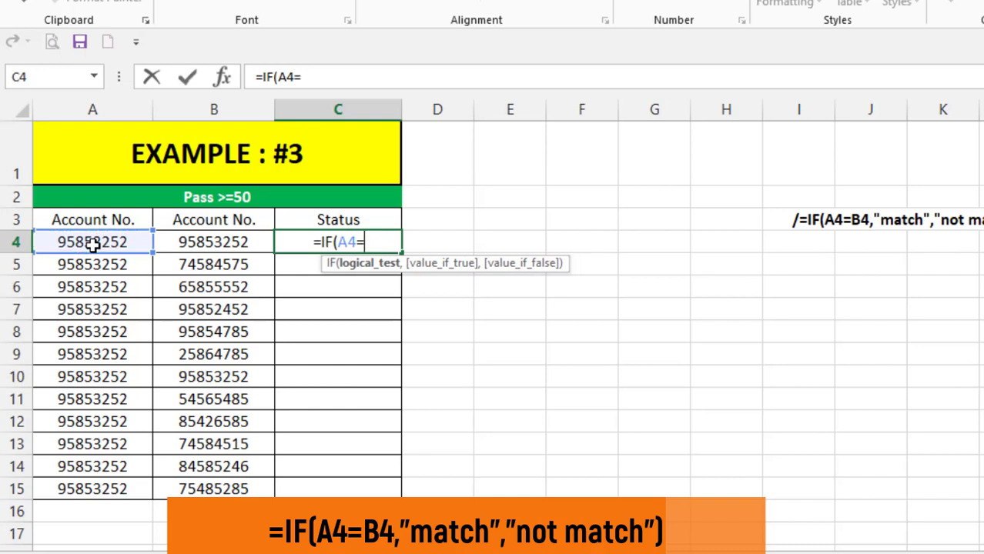
pyautogui.click(213, 243)
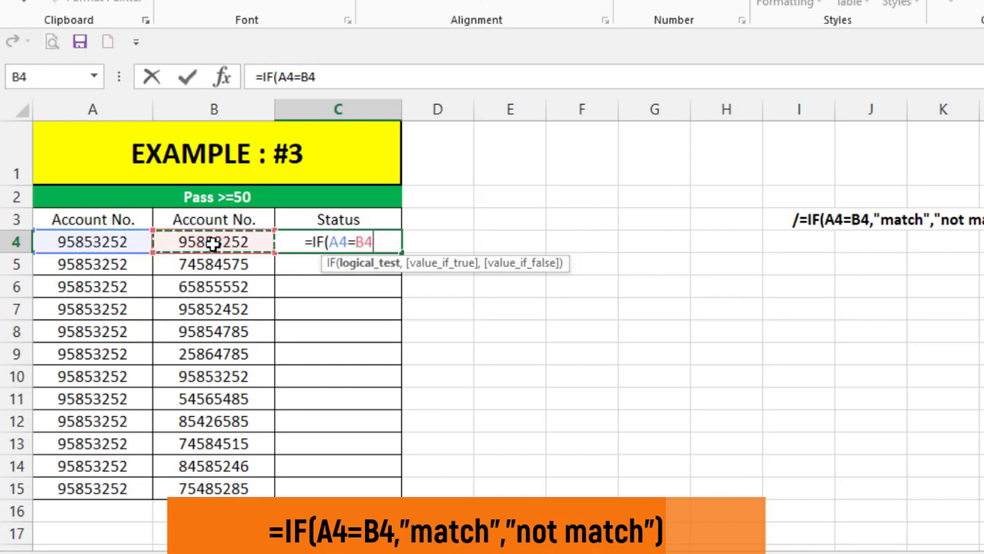
pyautogui.write(',')
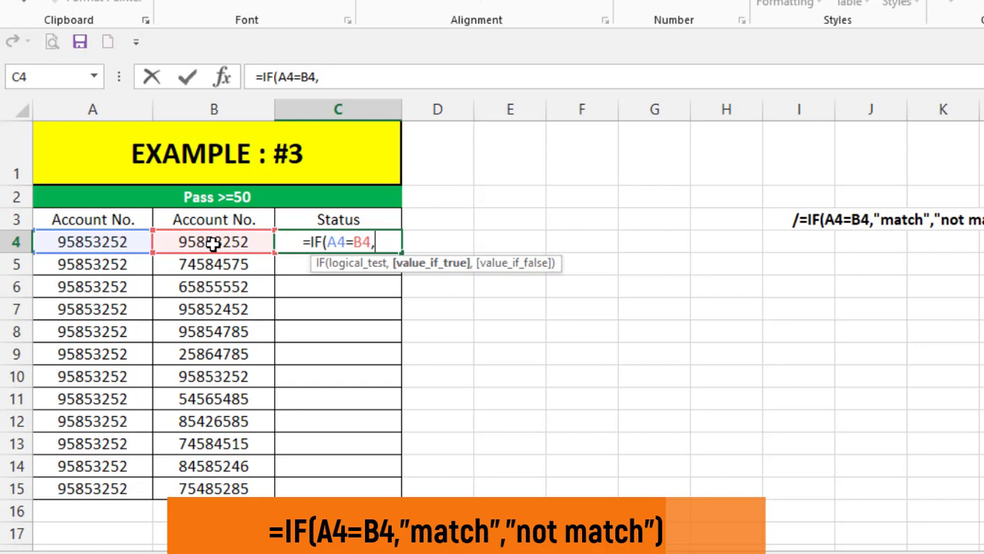
pyautogui.write('"')
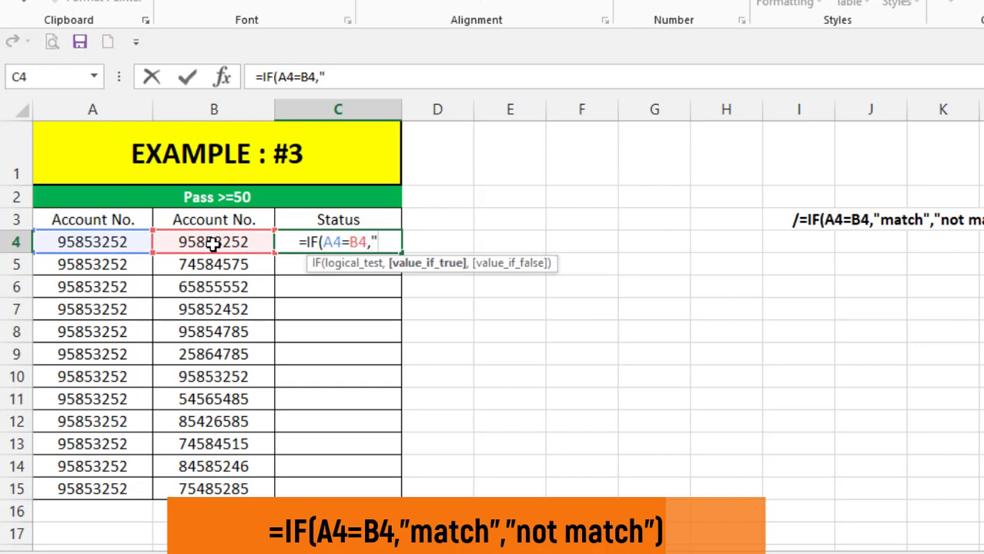
pyautogui.write('match')
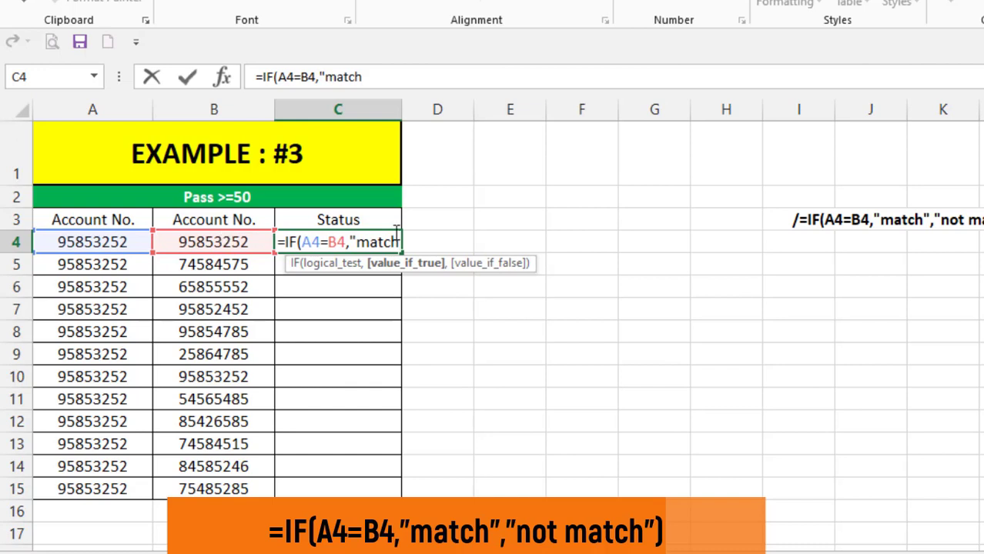
# - Complete the formula with "match" if true and "not match" otherwise, and enter it
pyautogui.write('"')
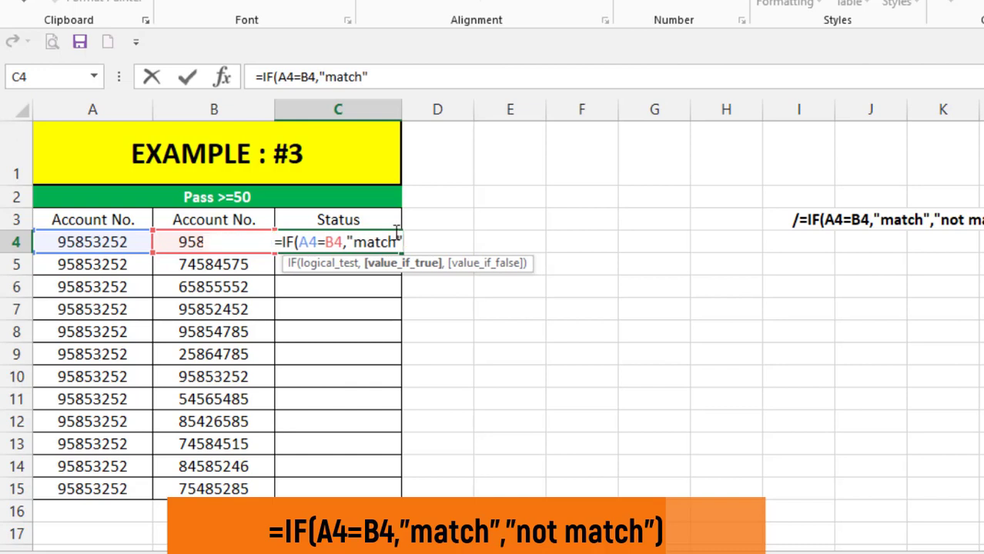
pyautogui.write(',')
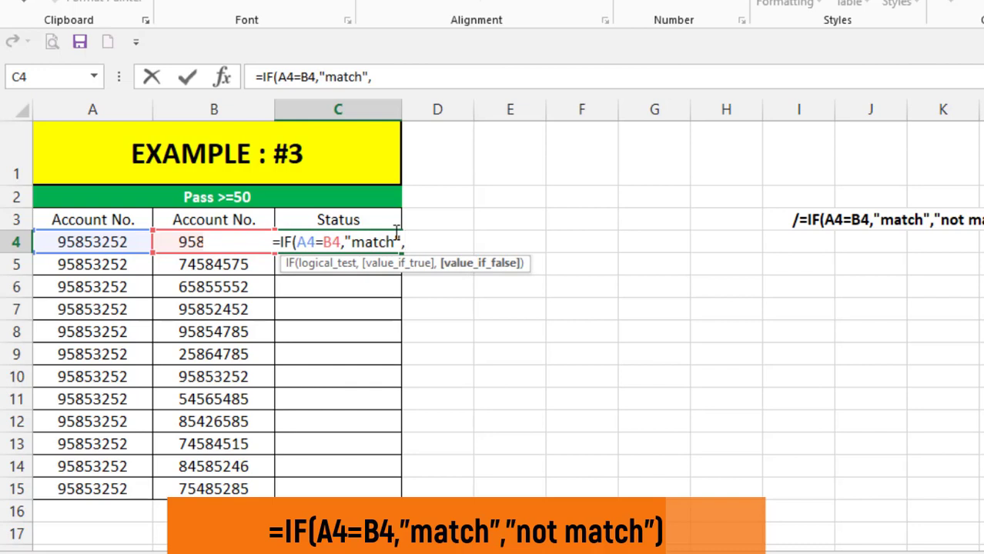
pyautogui.write('"not mt')
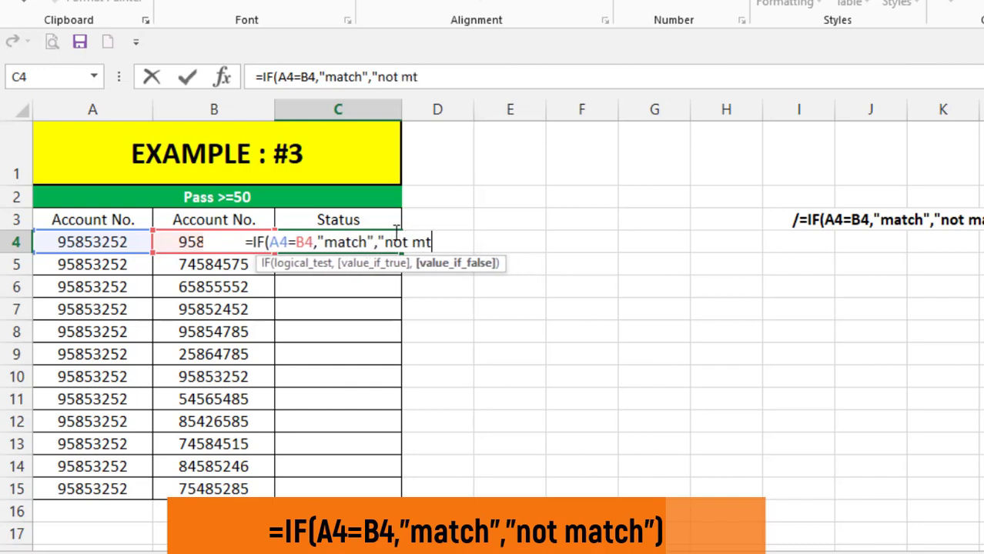
pyautogui.press('BackSpace')
pyautogui.write('atch')
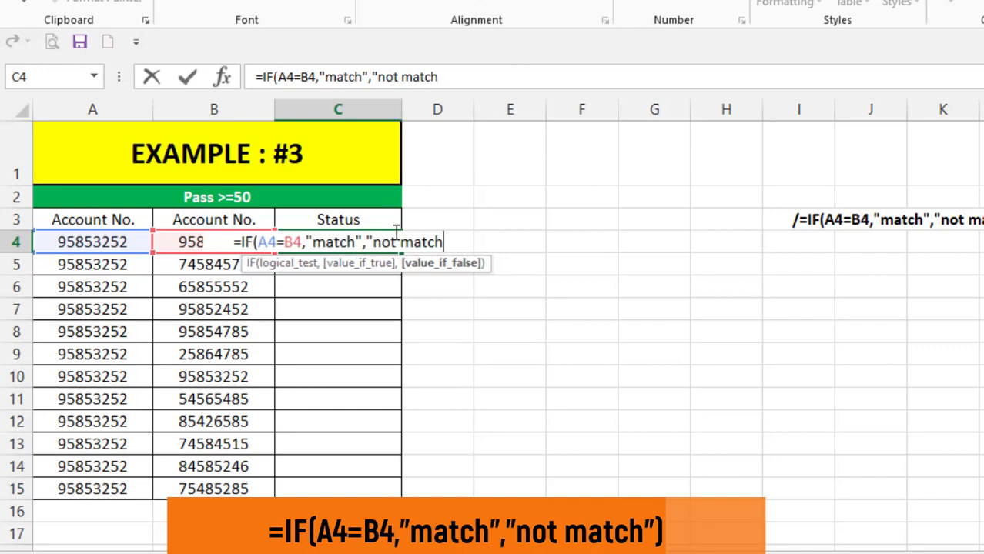
pyautogui.write('")')
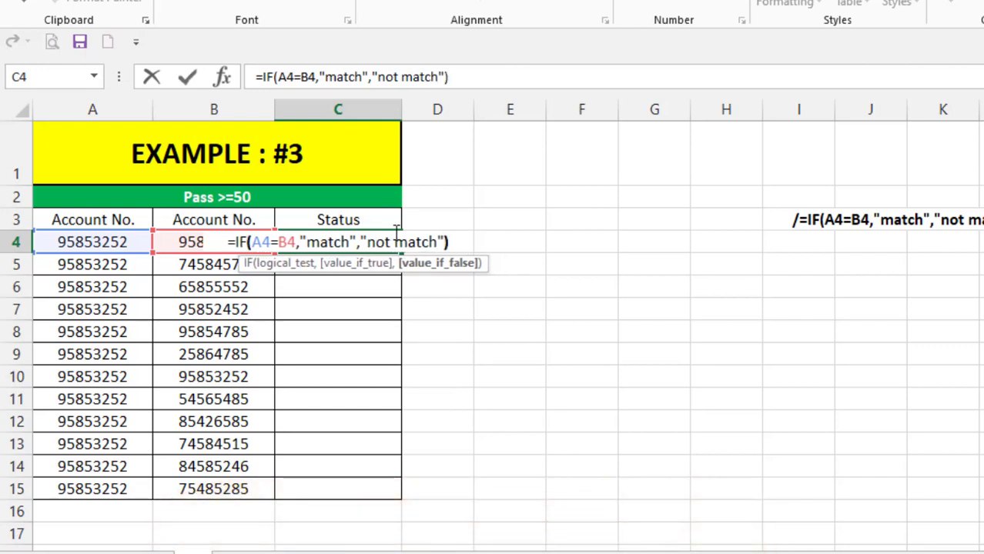
pyautogui.press('Return')
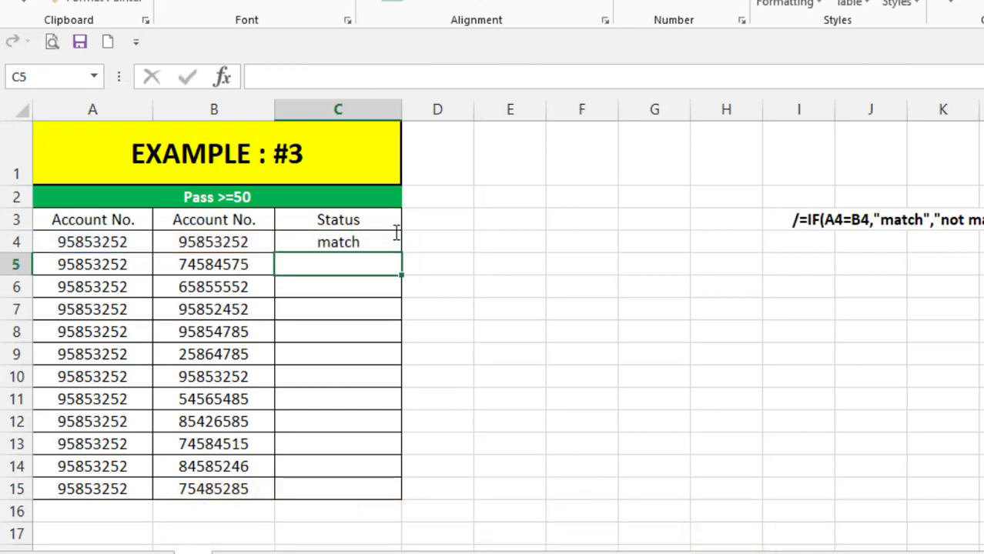
# - Fill the match formula from C4 down to C15
pyautogui.click(373, 244)
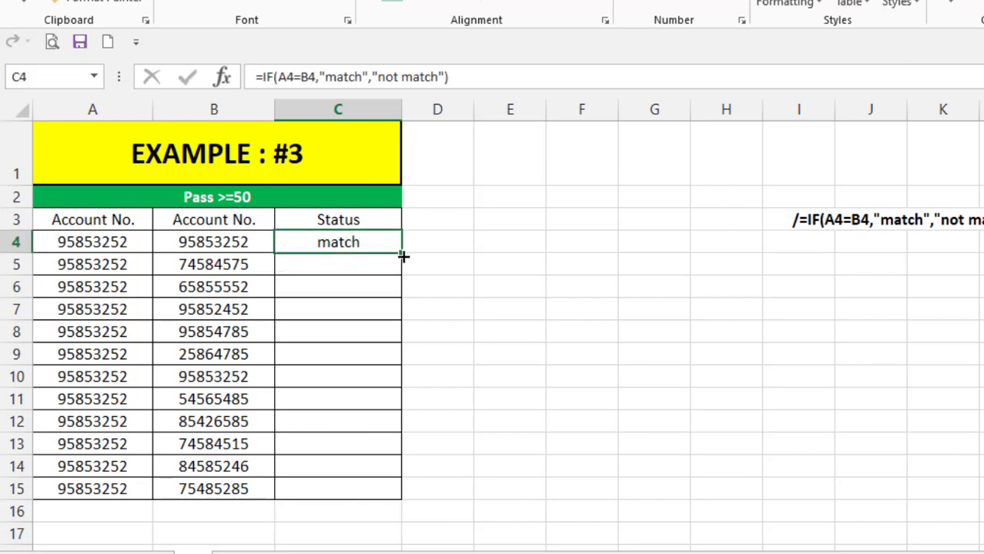
pyautogui.moveTo(401, 253); pyautogui.dragTo(376, 494)
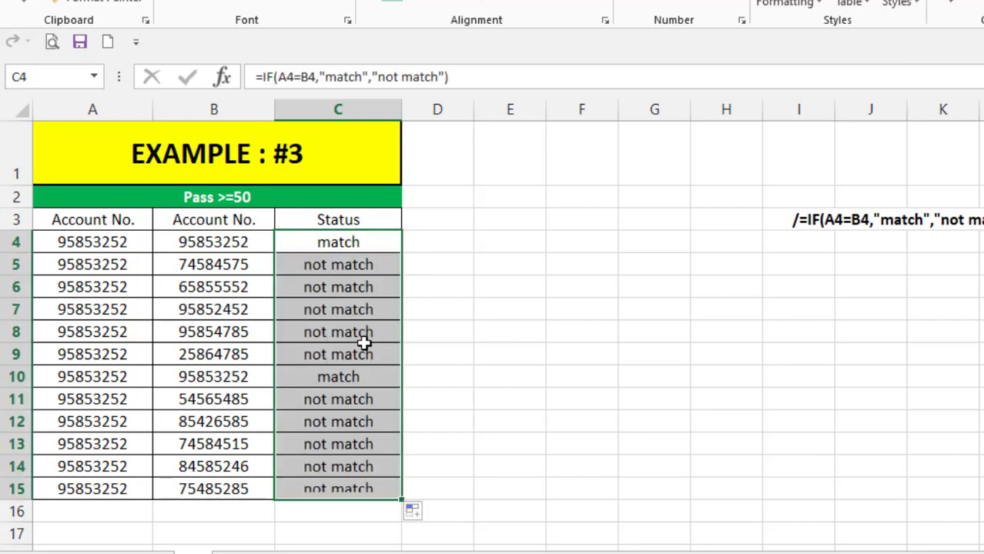
pyautogui.click(356, 286)
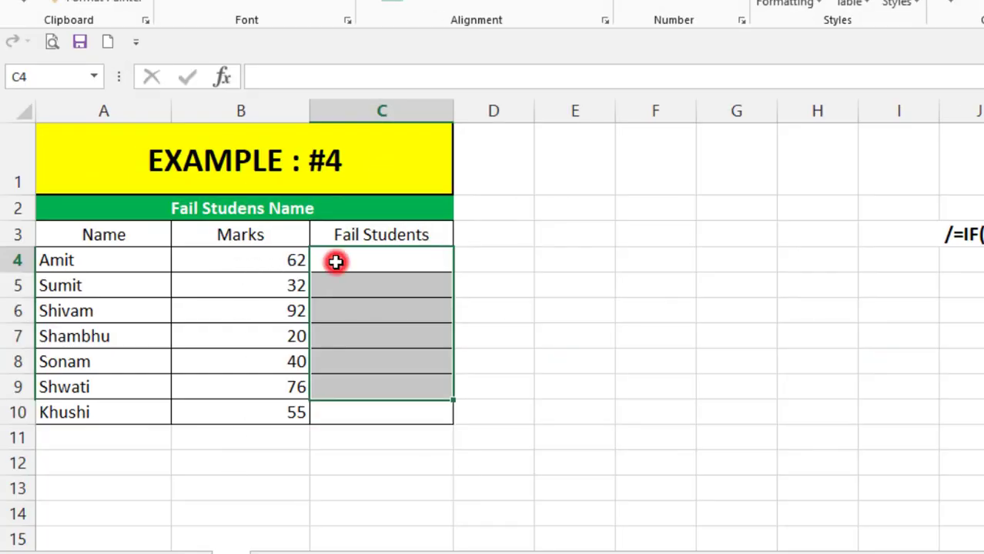
# - In Example #4, start an IF formula in C4 testing whether the marks in B4 are below 40
pyautogui.click(340, 262)
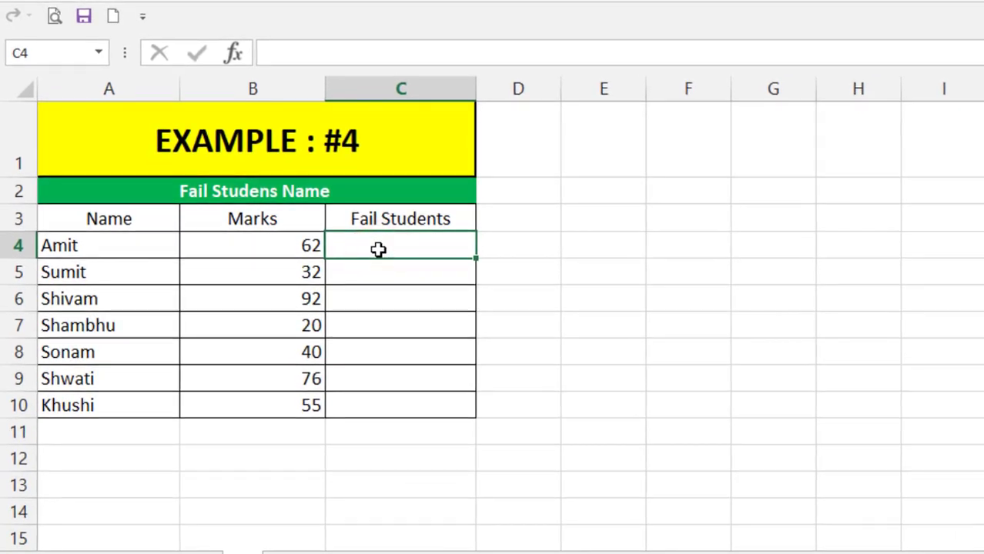
pyautogui.write('=')
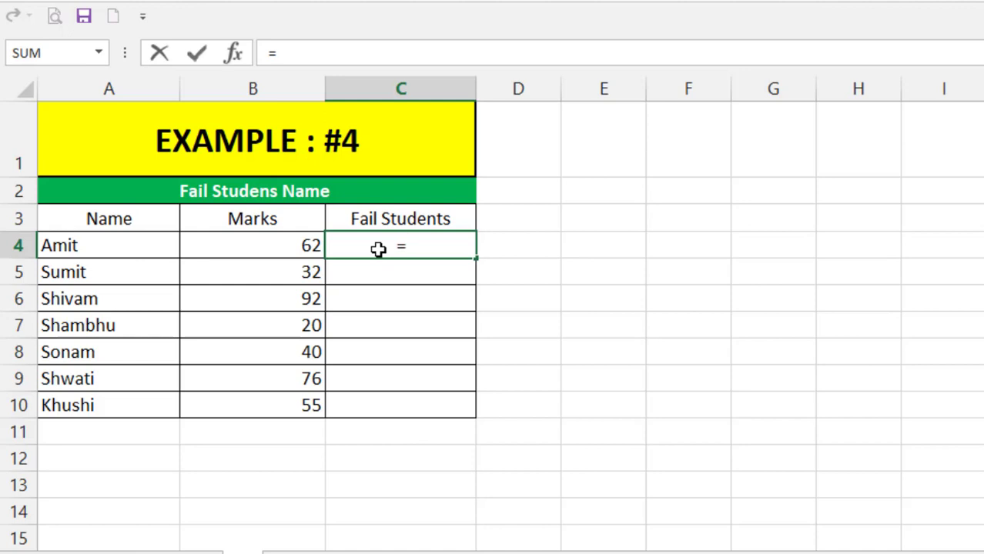
pyautogui.write('IF(')
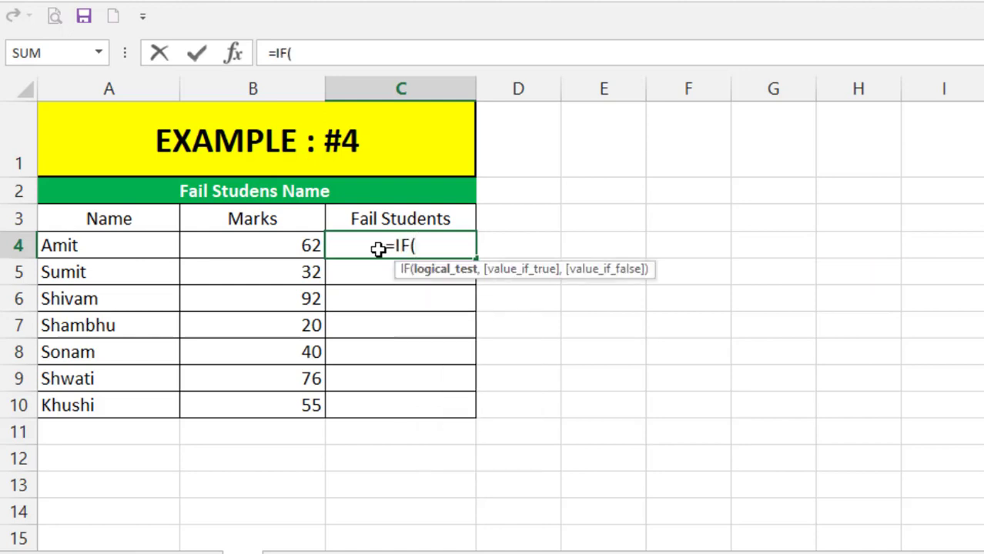
pyautogui.click(260, 245)
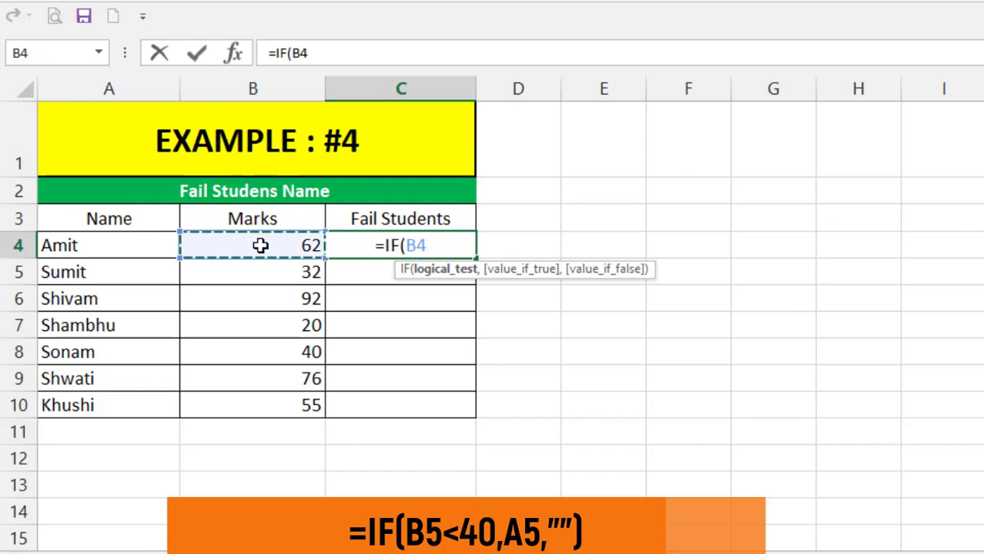
pyautogui.write('<')
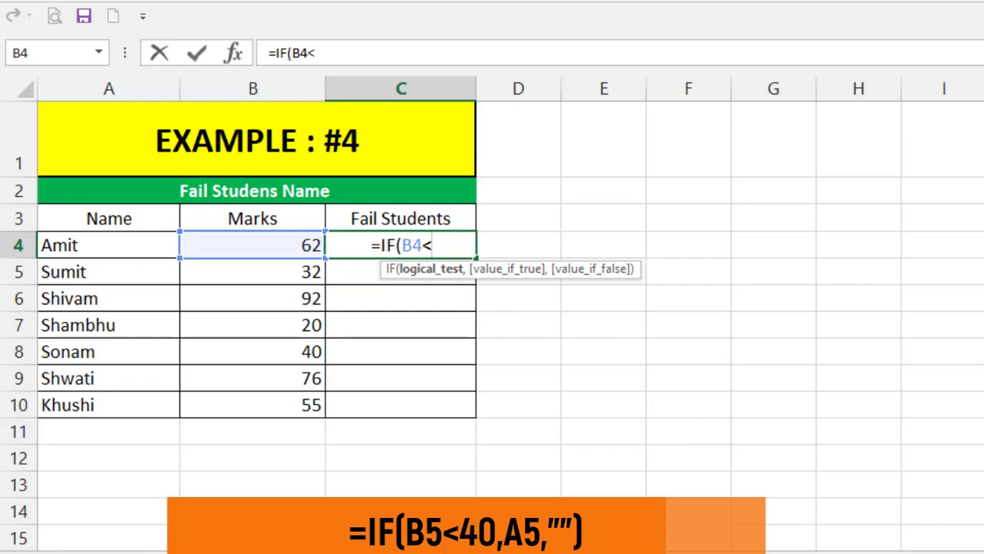
pyautogui.write('40')
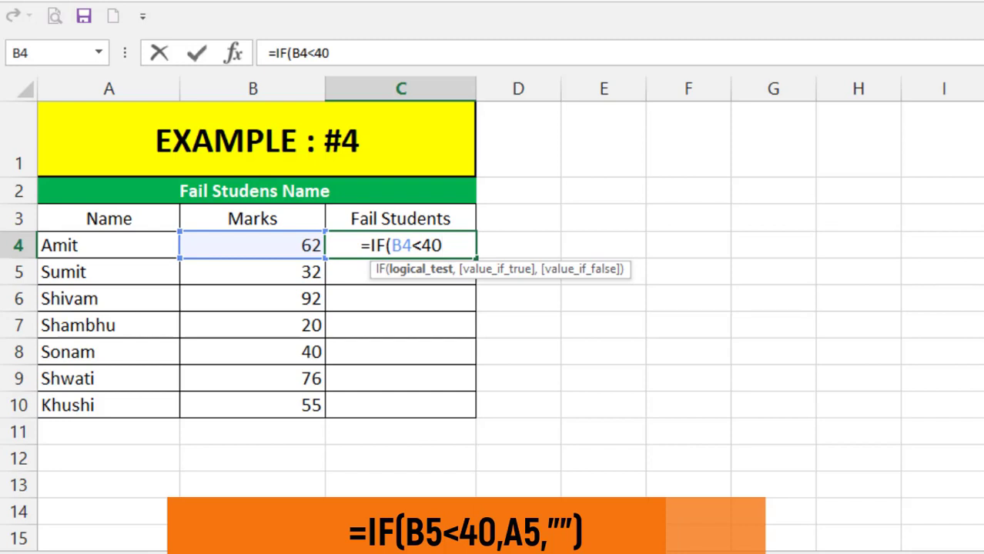
pyautogui.write(',')
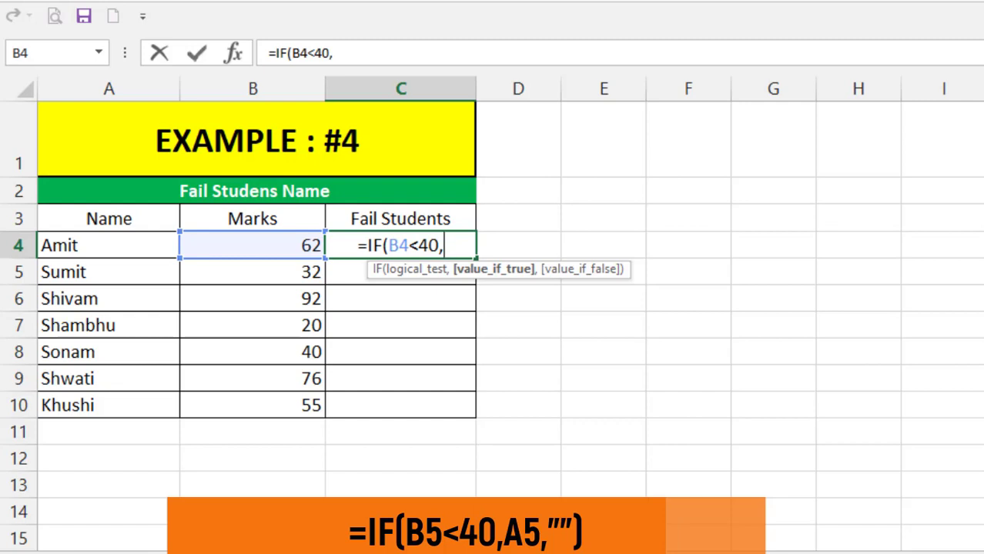
# - Complete the formula to return the name in A4 if true and an empty string otherwise, and enter it
pyautogui.click(114, 246)
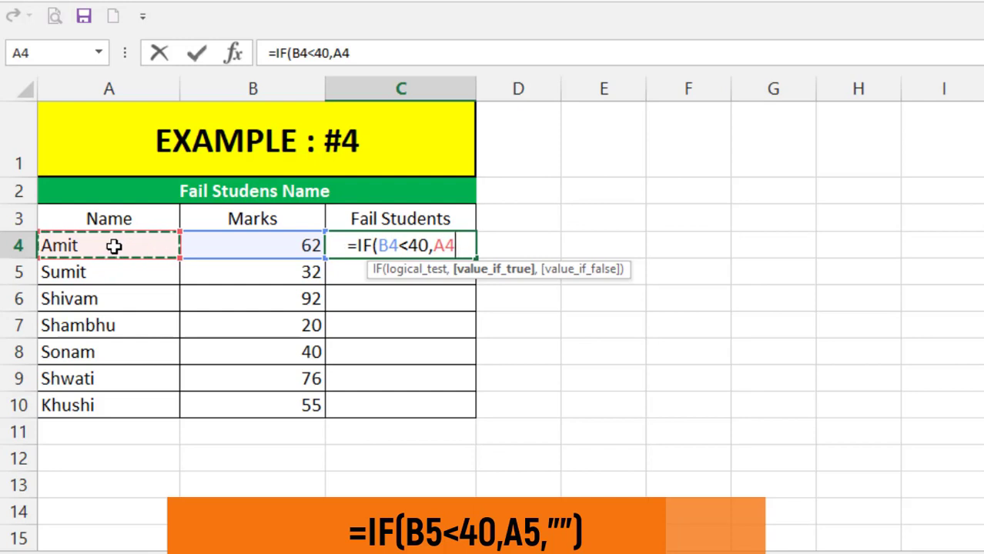
pyautogui.write(',""')
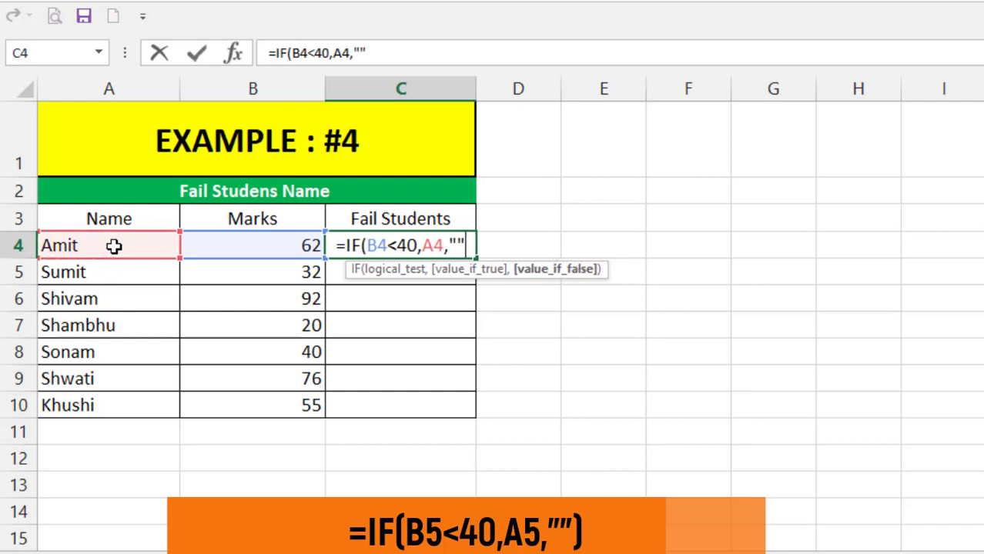
pyautogui.write(')')
pyautogui.press('Return')
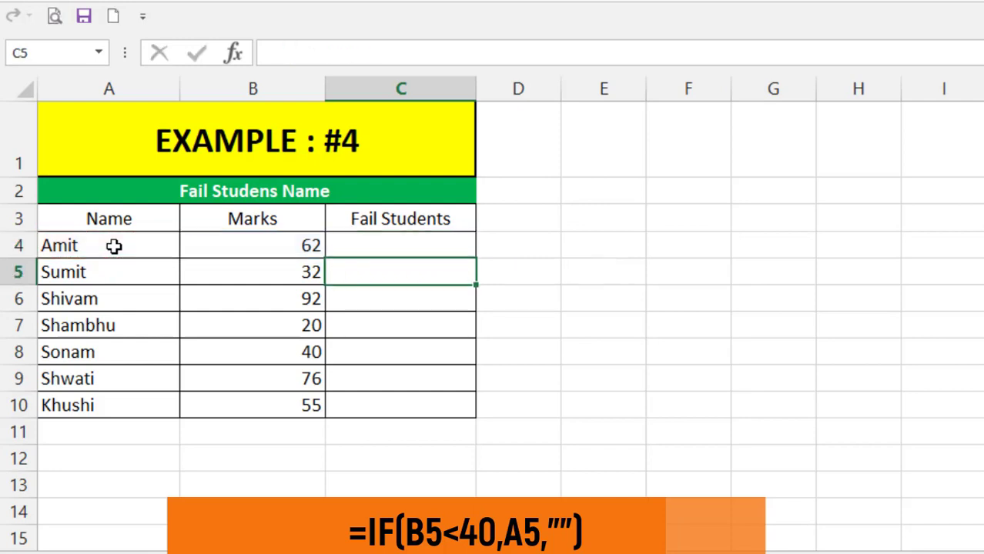
# - Fill the fail-students formula from C4 down to C10
pyautogui.click(430, 244)
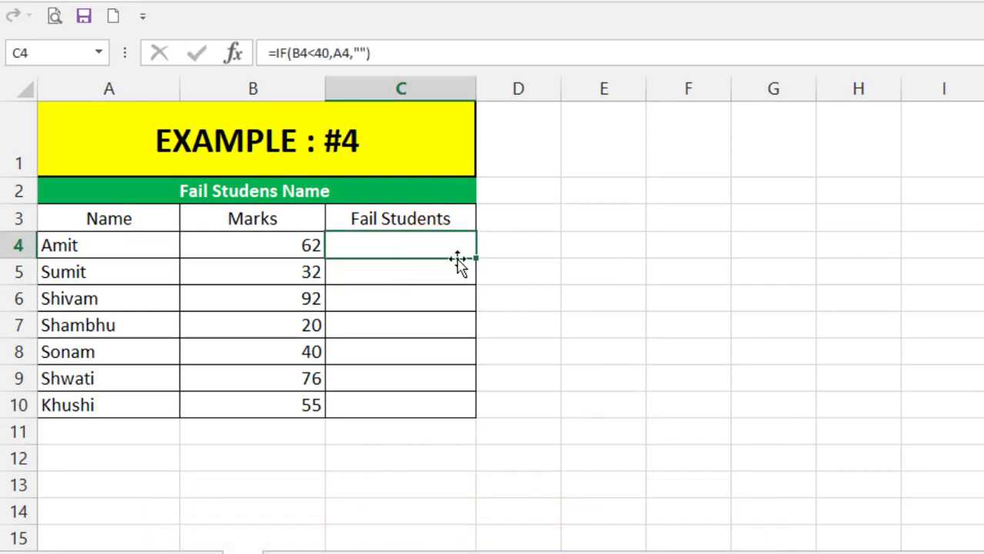
pyautogui.moveTo(476, 258); pyautogui.dragTo(484, 419)
pyautogui.click(404, 270)
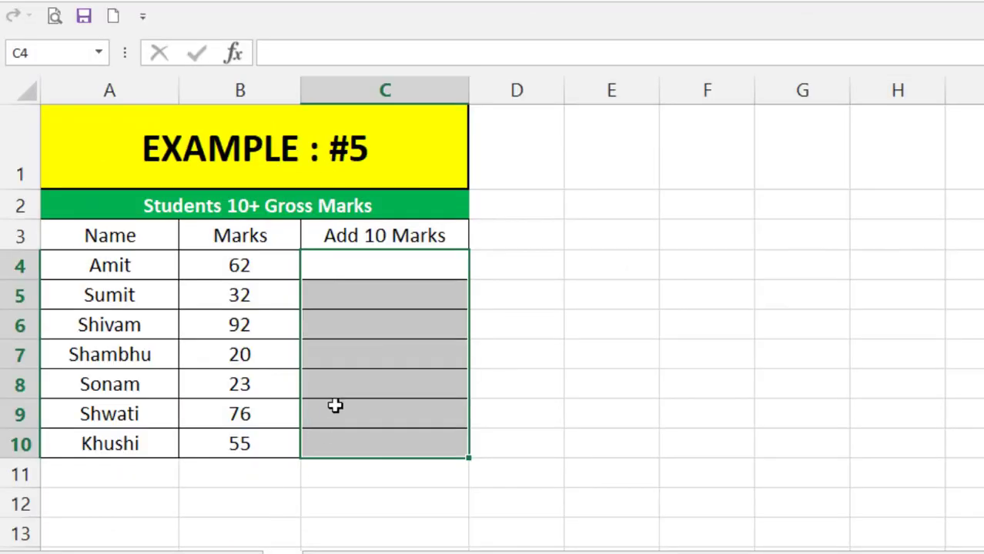
# - In Example #5, start an IF formula in C4 testing whether the marks in B4 are below 40
pyautogui.click(384, 289)
pyautogui.click(383, 270)
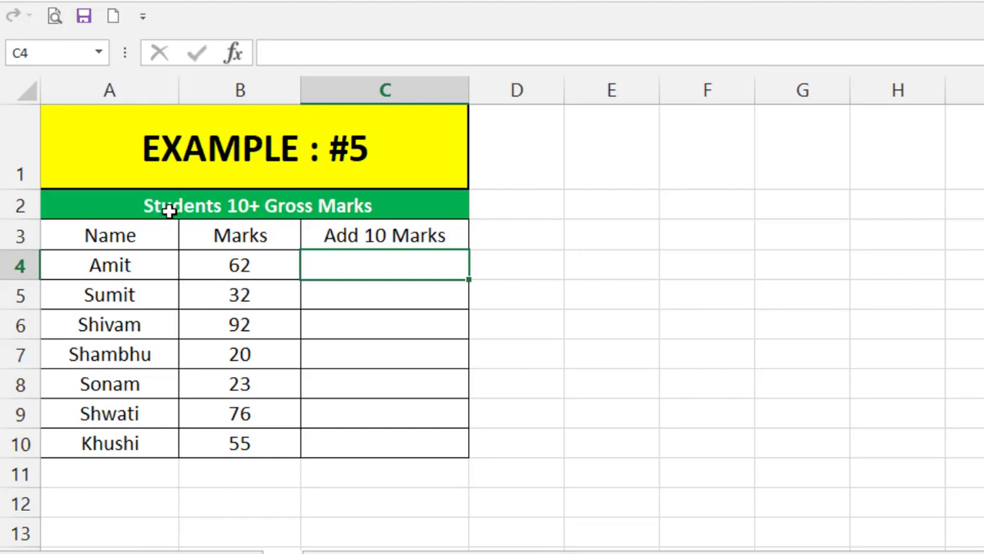
pyautogui.click(399, 267)
pyautogui.write('=')
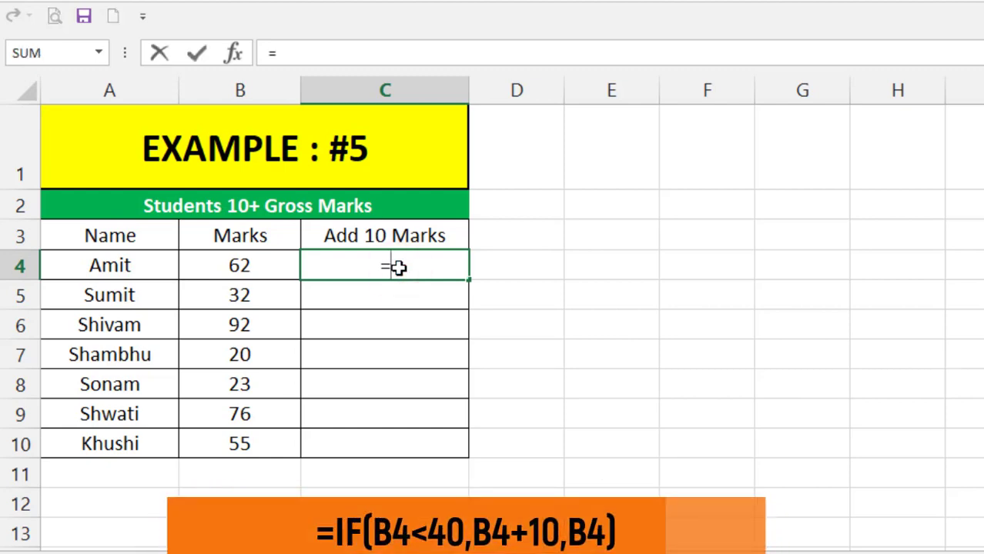
pyautogui.write('IF(')
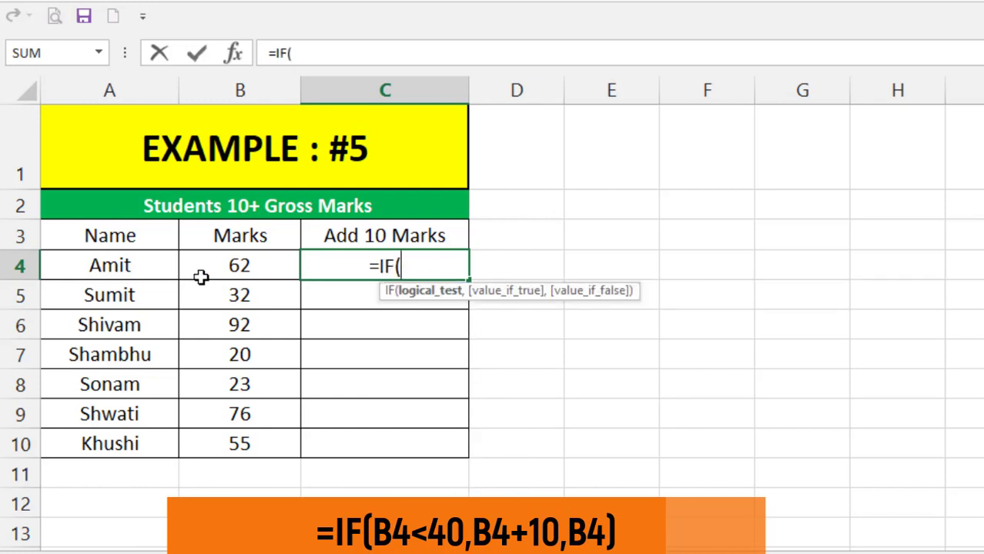
pyautogui.click(257, 267)
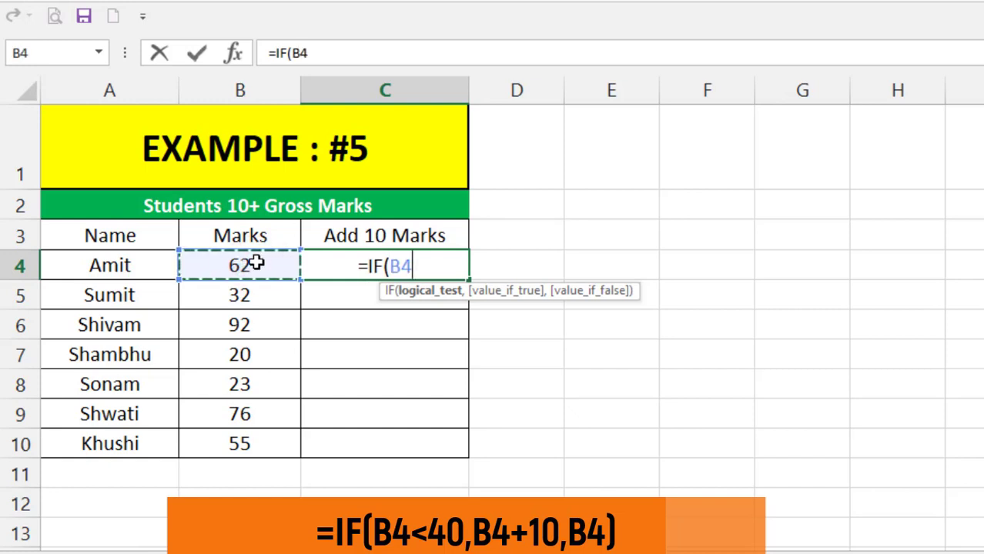
pyautogui.write('<')
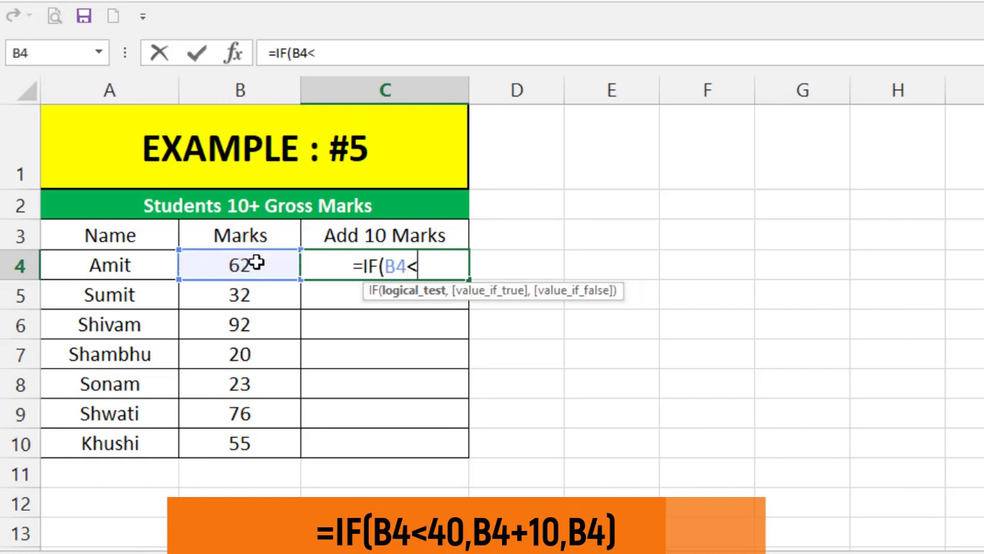
pyautogui.write('40')
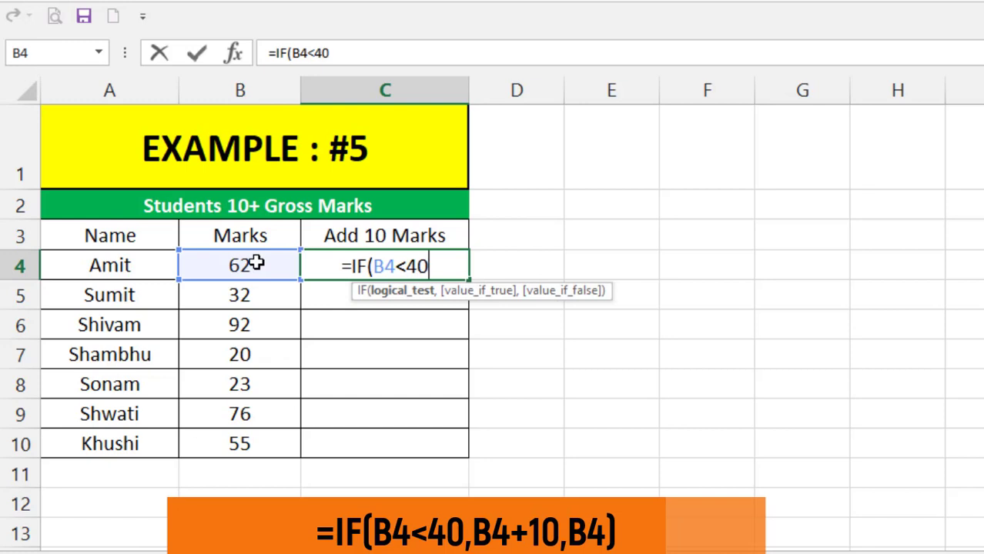
pyautogui.write(',')
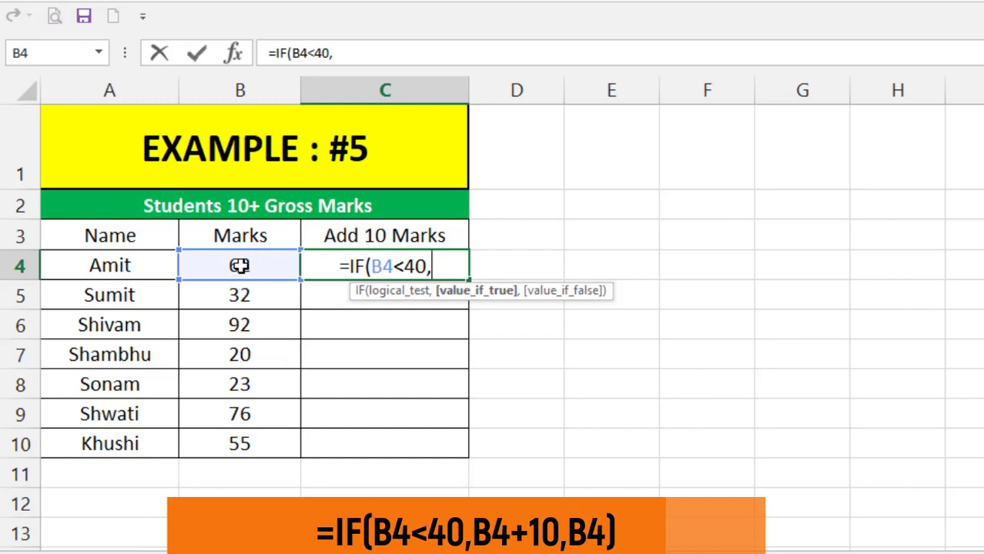
# - Complete the formula to return B4+10 if true and B4 otherwise, and enter it
pyautogui.click(239, 266)
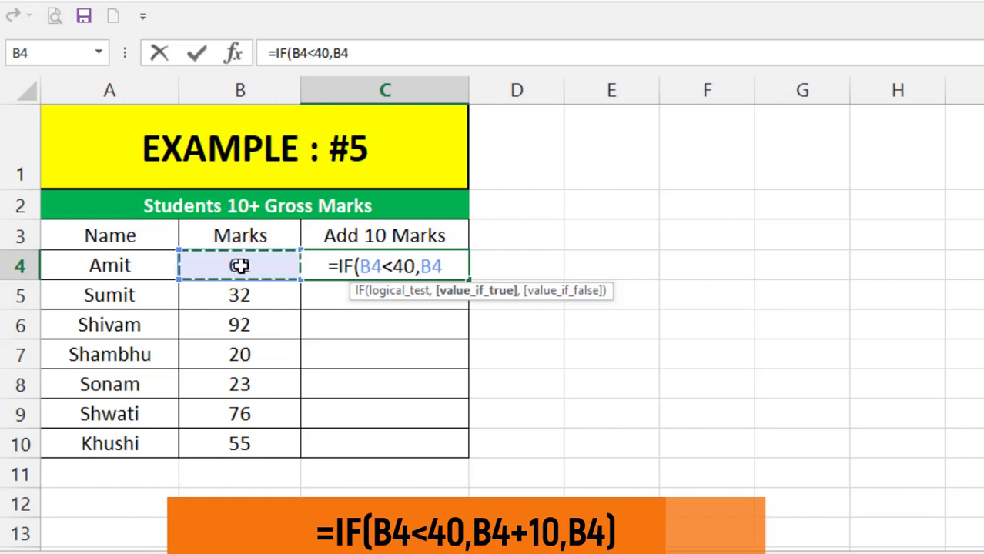
pyautogui.write('+10')
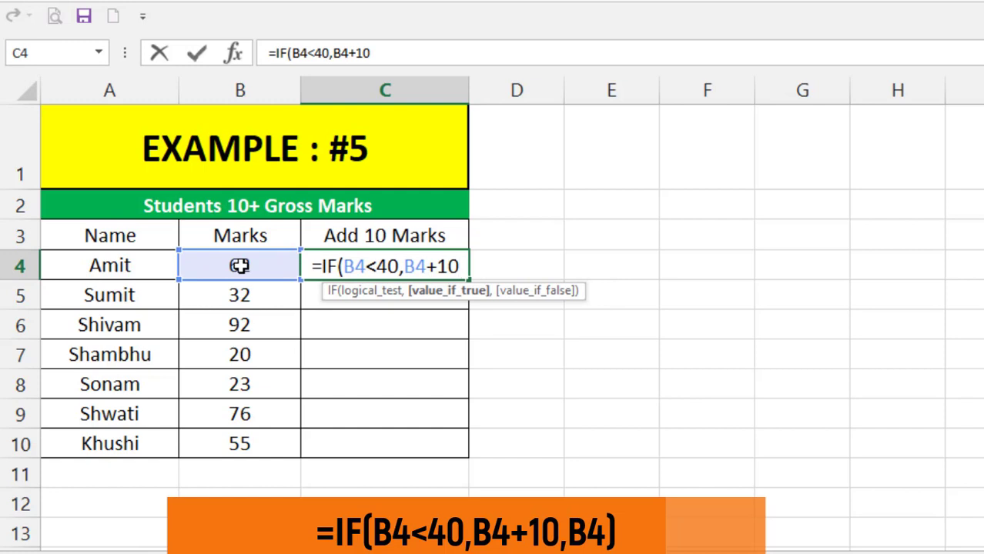
pyautogui.write(',')
pyautogui.click(220, 261)
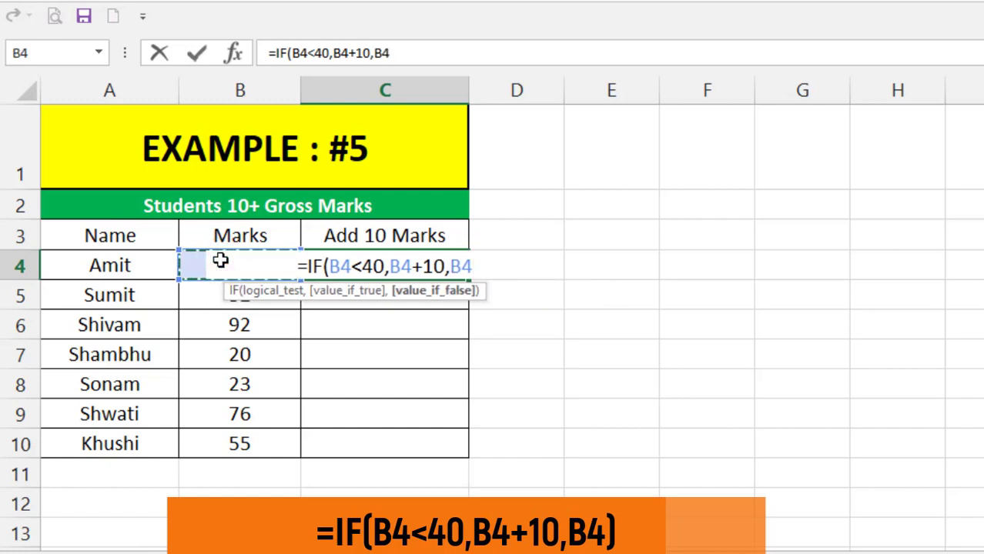
pyautogui.write(')')
pyautogui.press('Return')
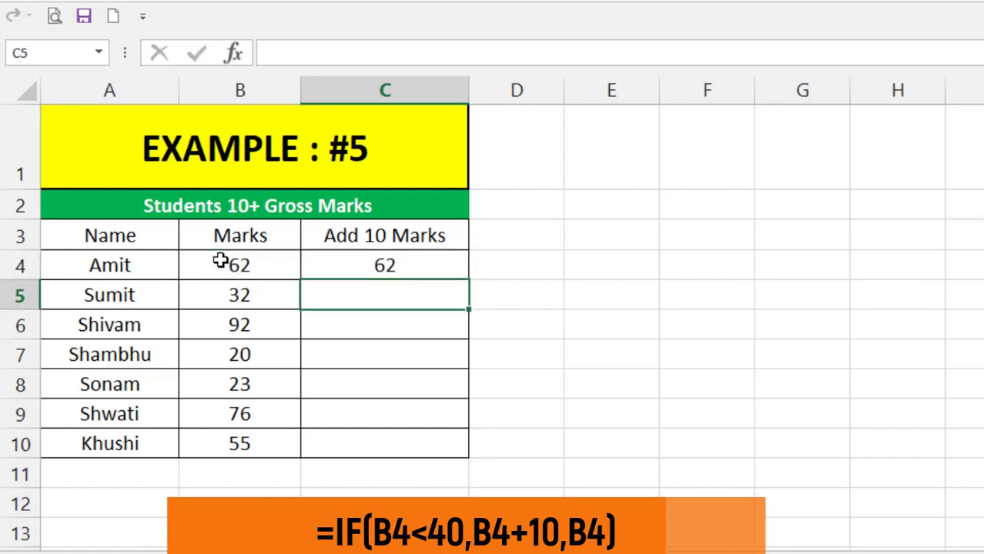
# - Fill the add-10-marks formula from C4 down to C10 and inspect the copied formulas in the column
pyautogui.click(381, 265)
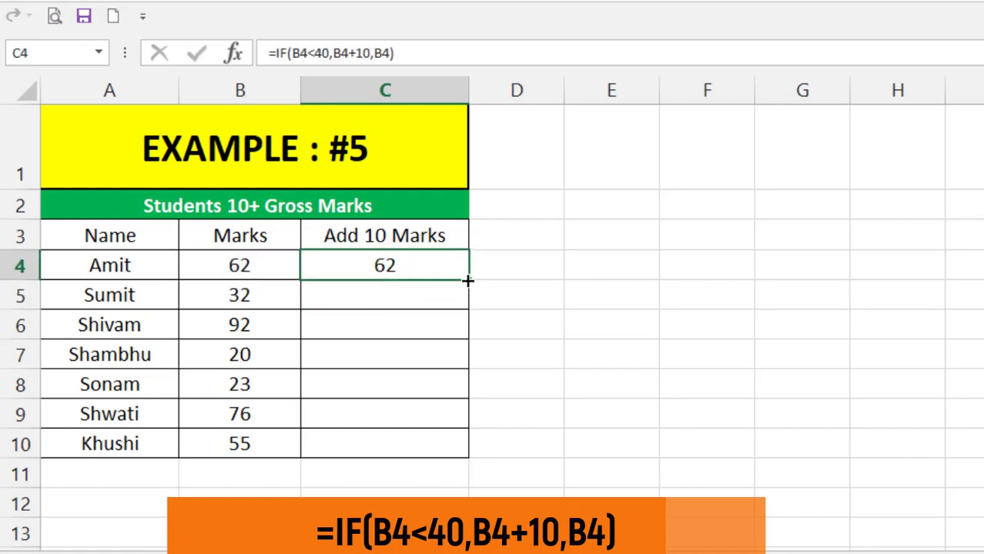
pyautogui.moveTo(468, 280); pyautogui.dragTo(477, 457)
pyautogui.click(359, 312)
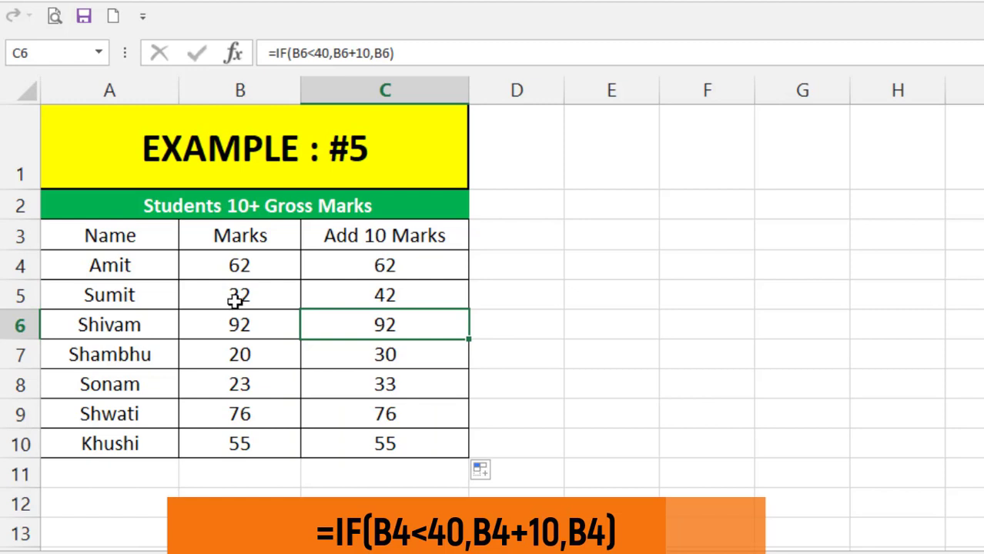
pyautogui.click(416, 299)
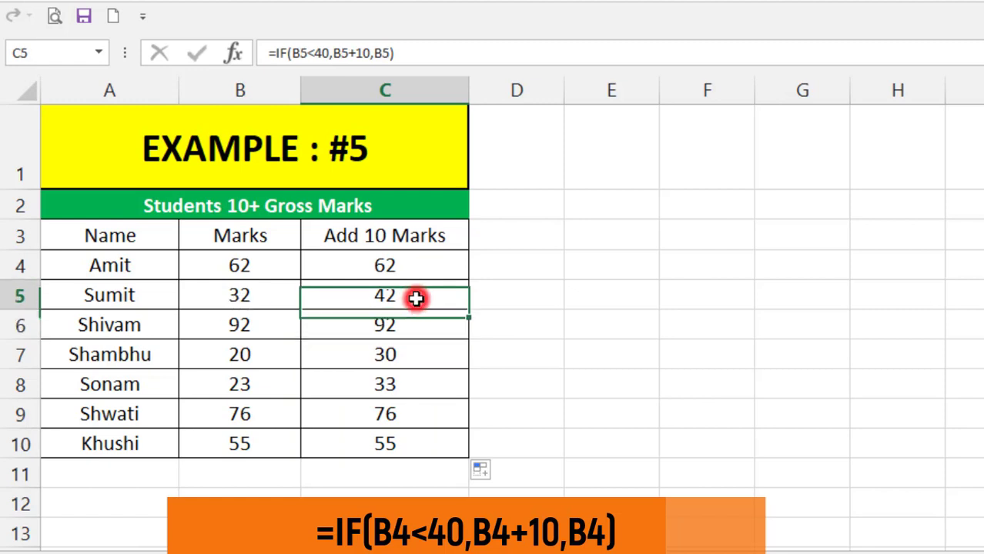
pyautogui.click(411, 354)
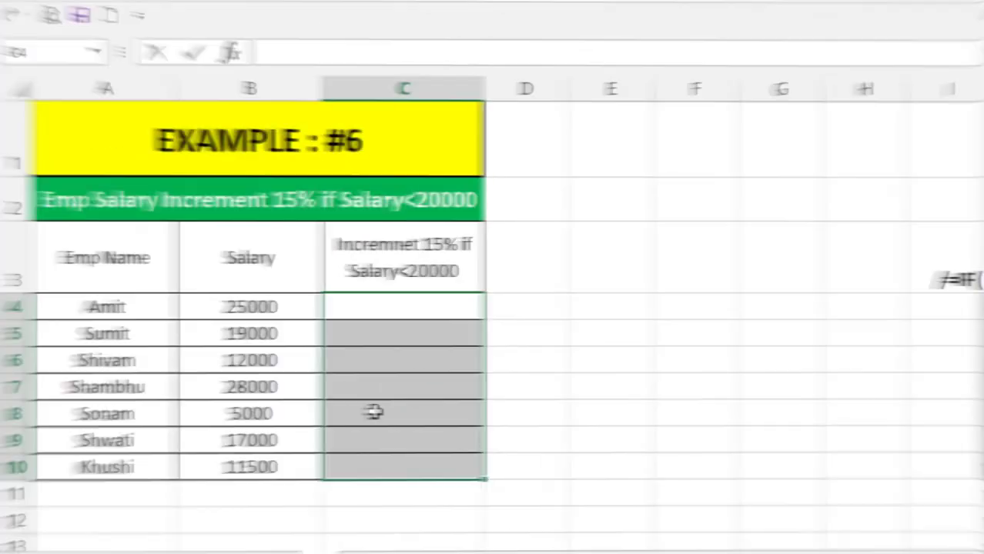
pyautogui.click(409, 323)
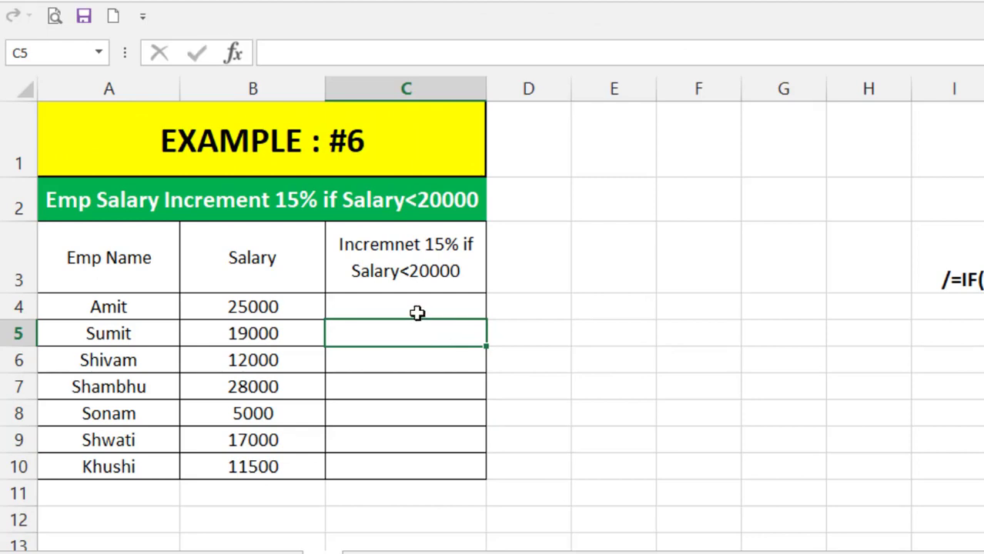
# - In Example #6, start an IF formula in C4 testing whether the salary in B4 is below 20000
pyautogui.click(415, 309)
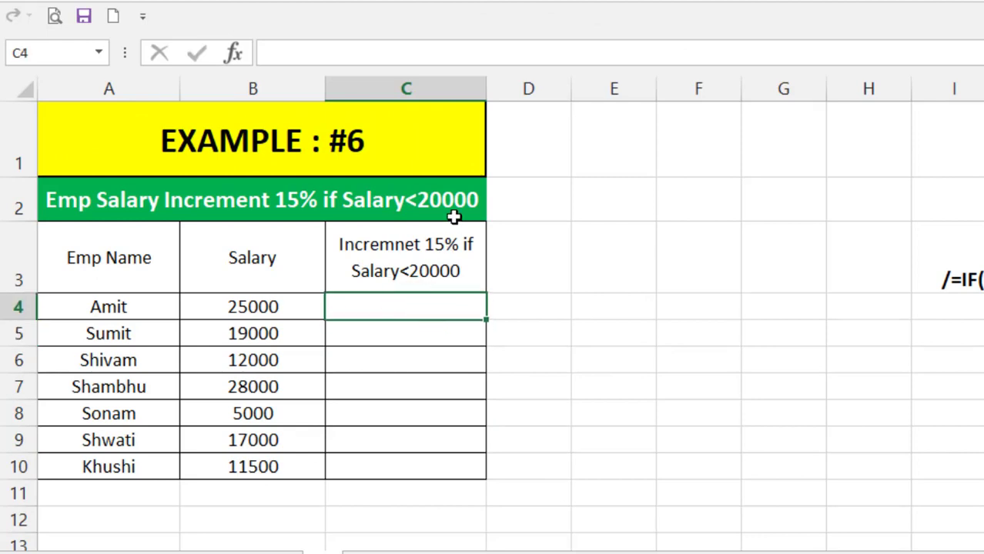
pyautogui.click(417, 307)
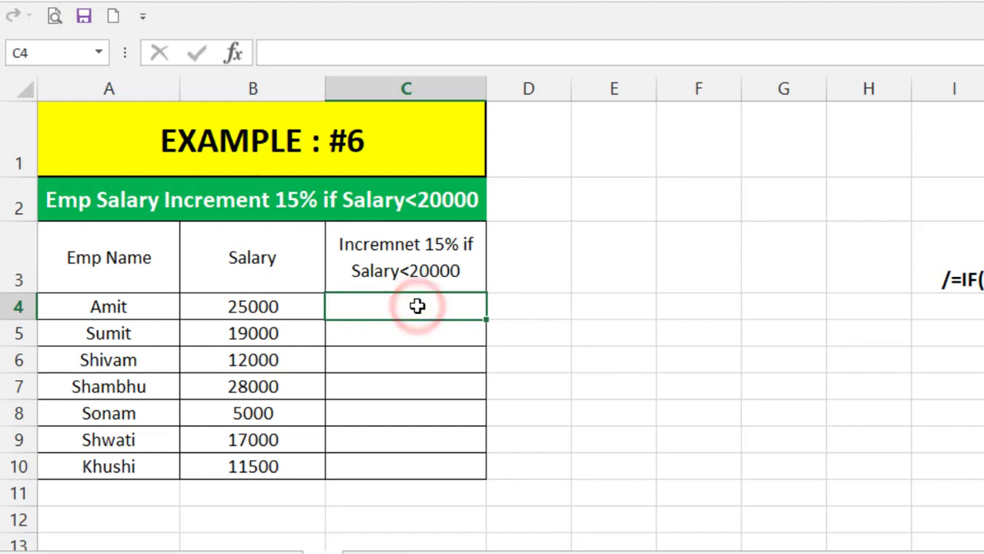
pyautogui.write('=IF')
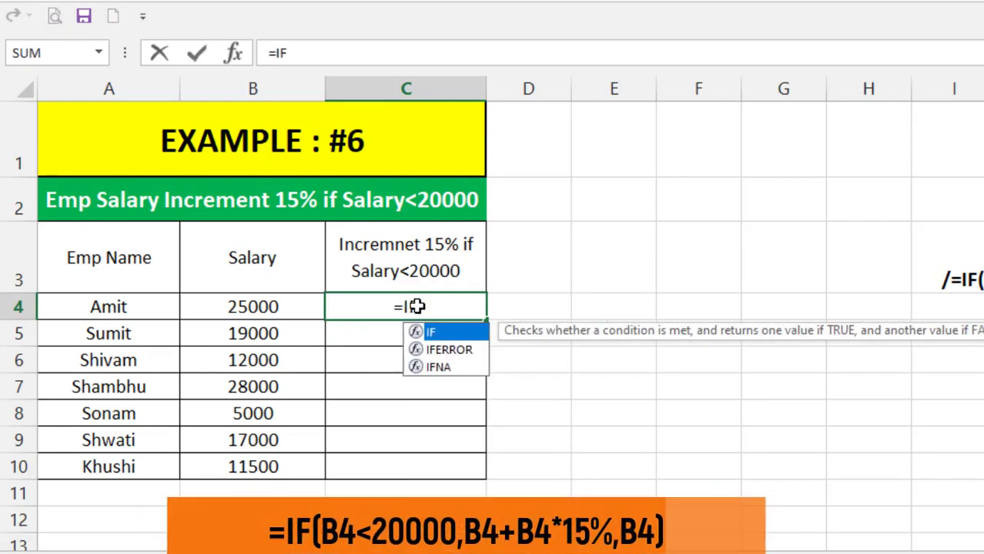
pyautogui.write('(')
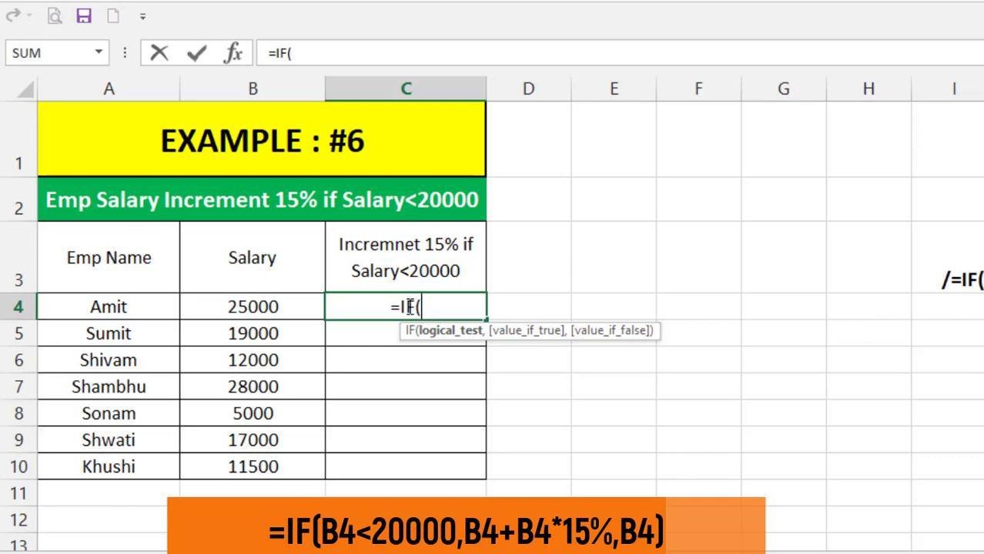
pyautogui.click(254, 306)
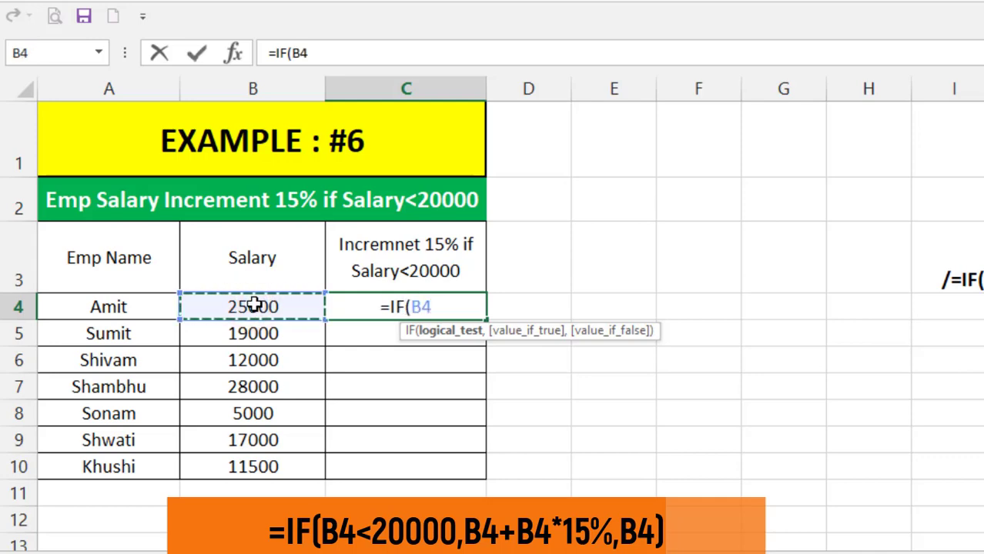
pyautogui.write('<')
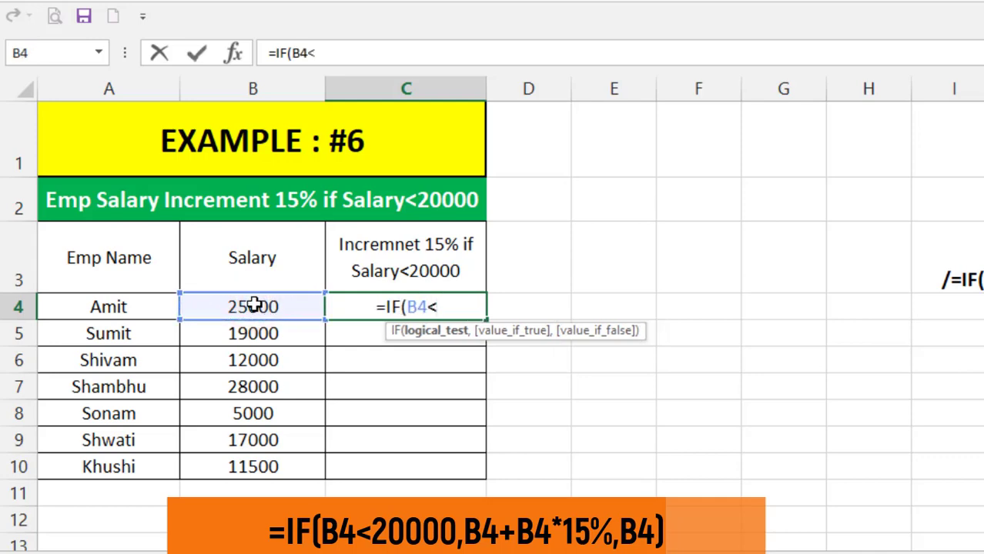
pyautogui.write('20000')
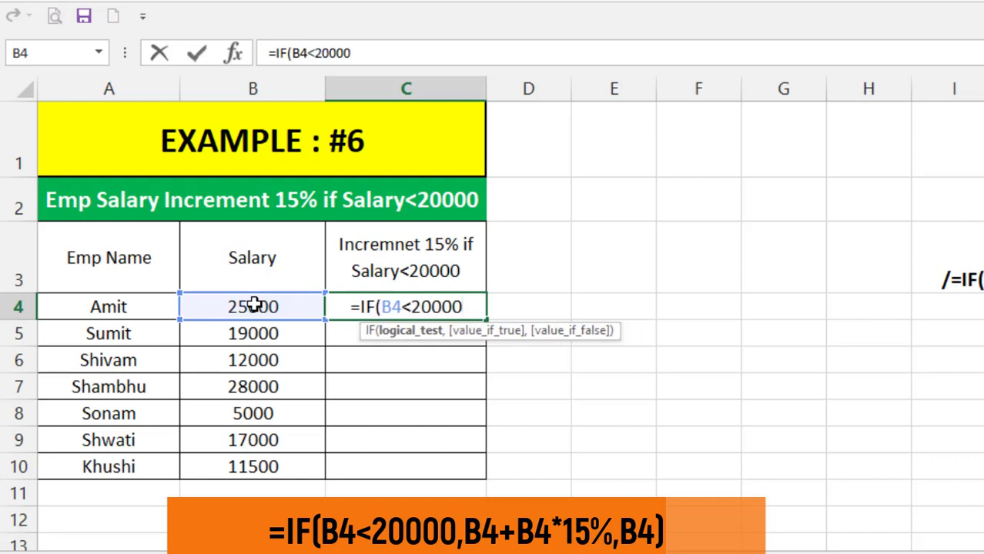
pyautogui.write(',')
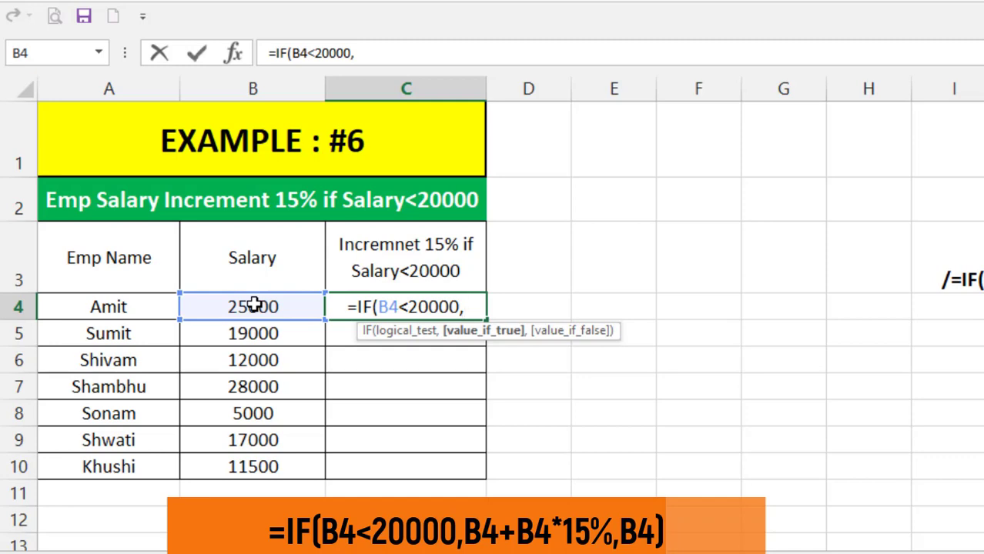
# - Complete the formula to return B4+B4*15% if true and B4 otherwise, and enter it
pyautogui.click(254, 305)
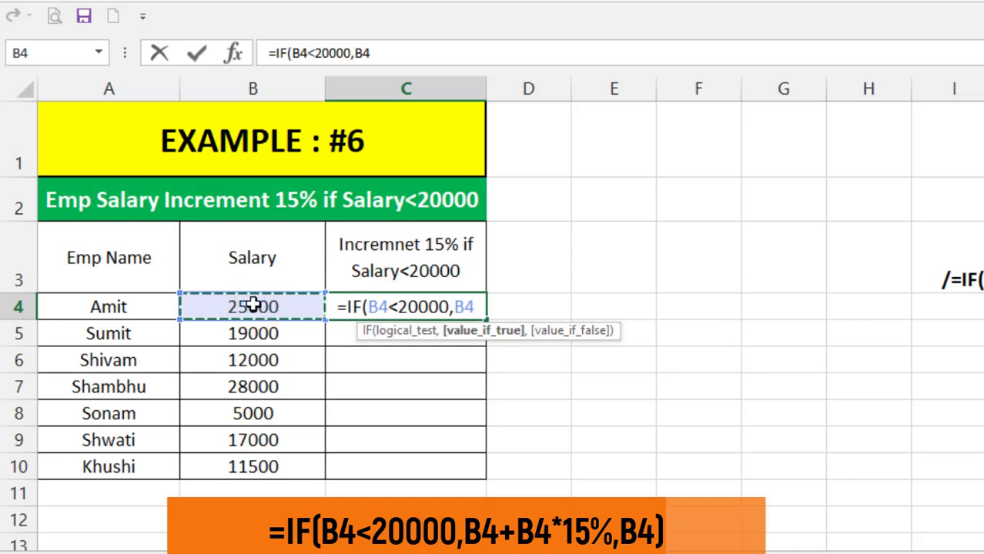
pyautogui.write('+')
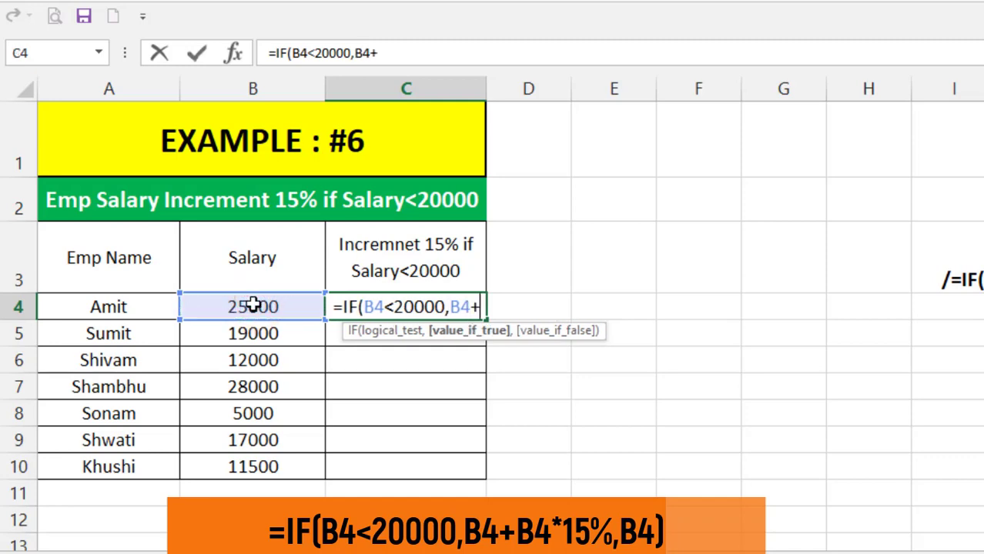
pyautogui.click(254, 306)
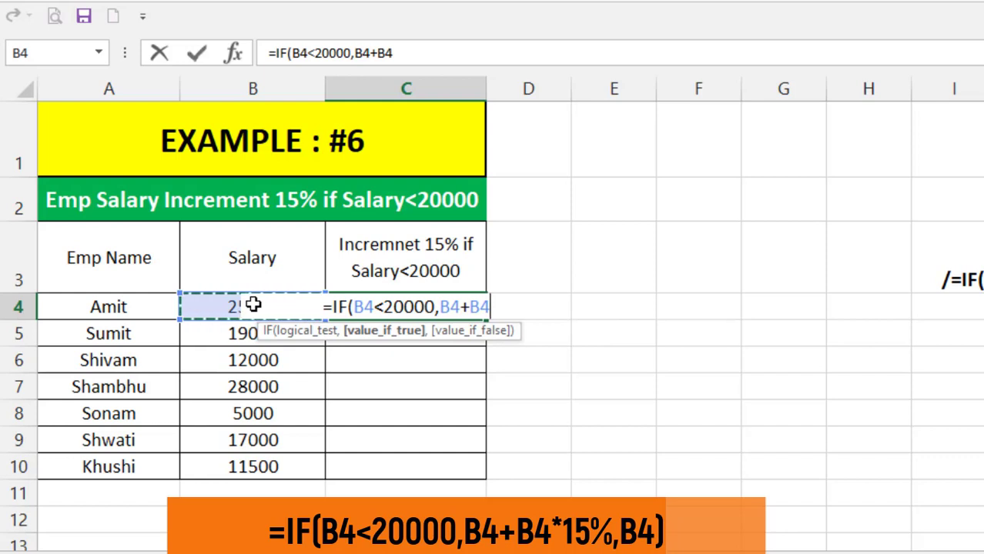
pyautogui.write('*')
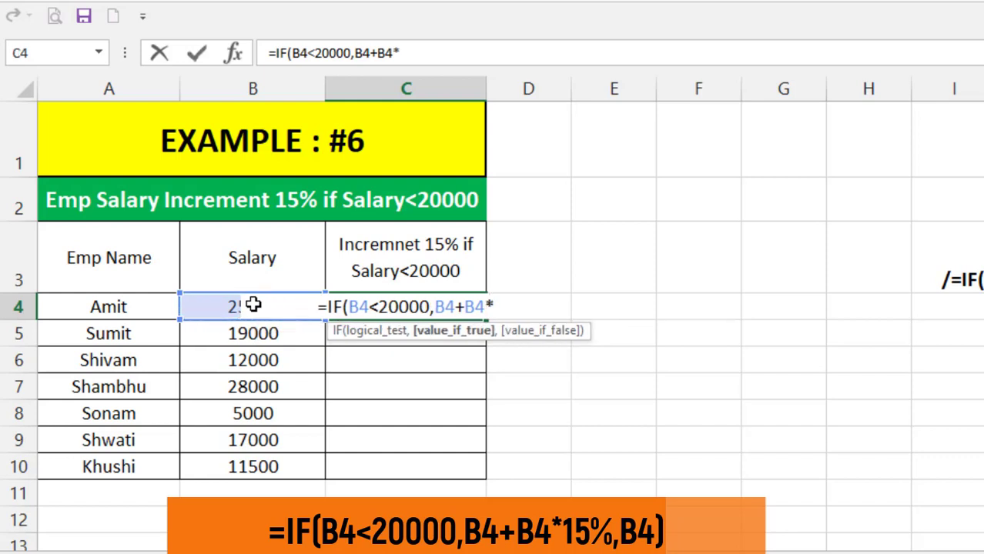
pyautogui.write('15')
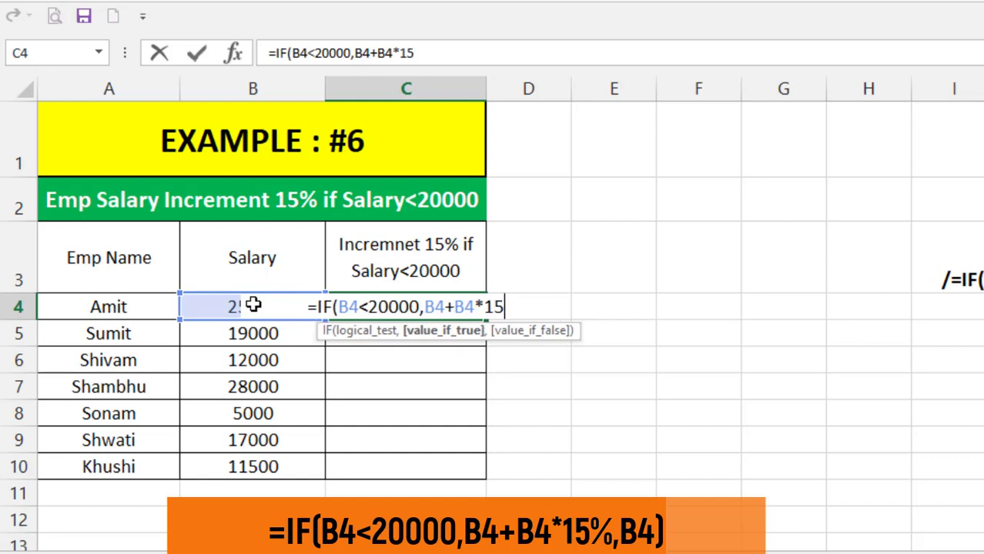
pyautogui.write('%')
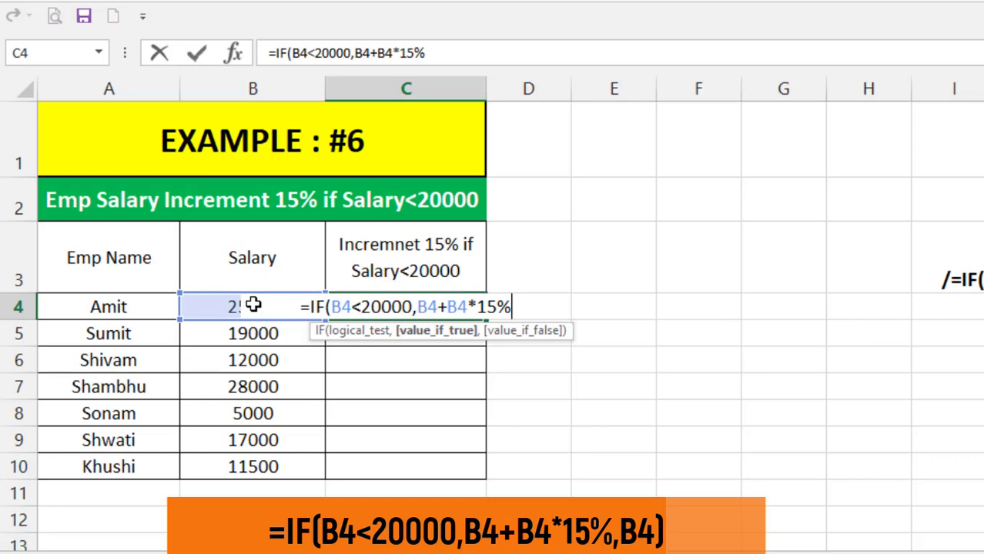
pyautogui.write(',')
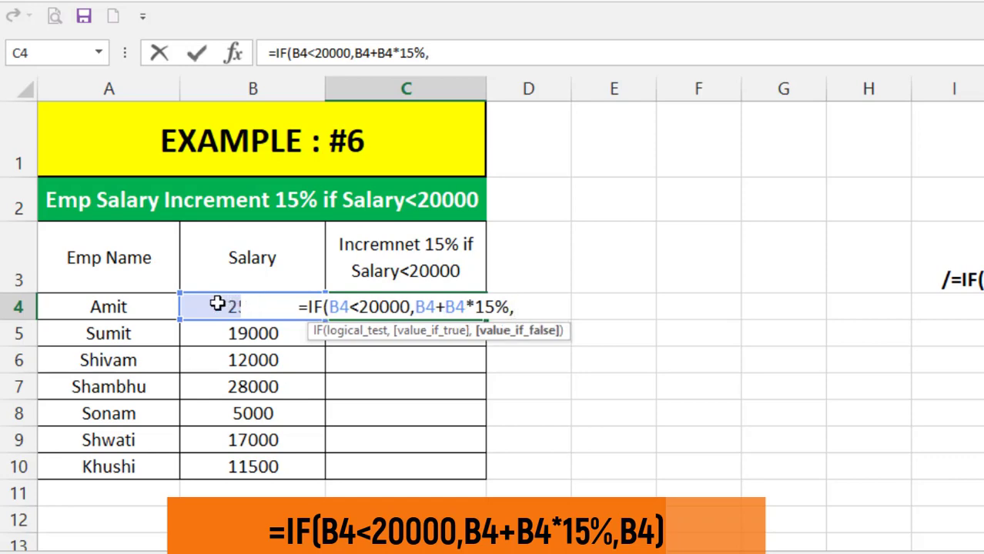
pyautogui.click(217, 305)
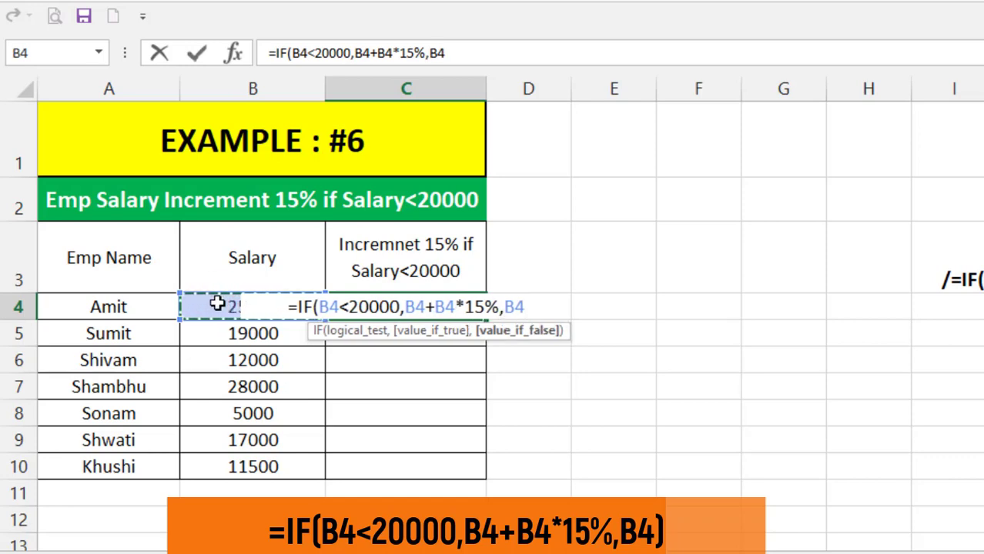
pyautogui.write(')')
pyautogui.press('Return')
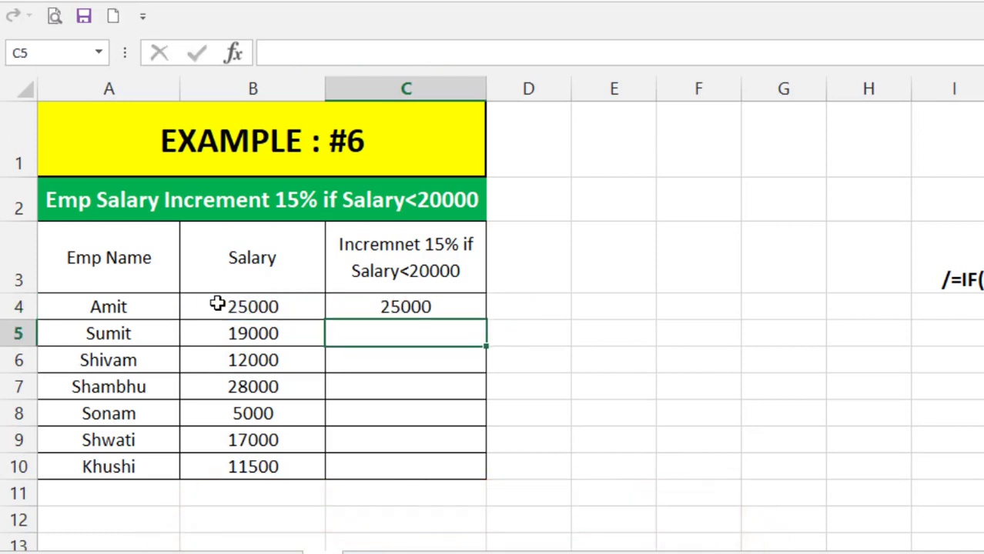
# - Fill the salary increment formula from C4 down to C10 and inspect the resulting cells
pyautogui.click(409, 302)
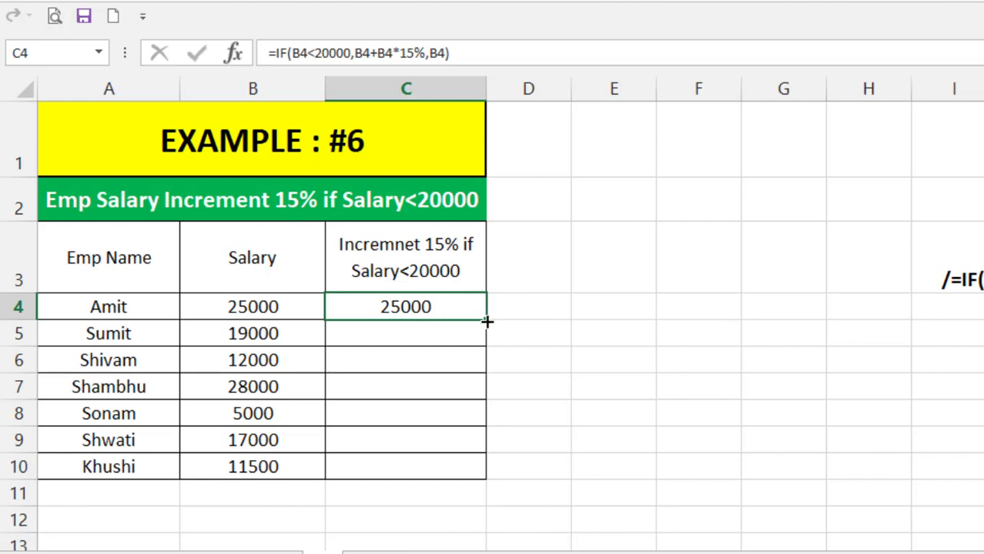
pyautogui.moveTo(487, 323); pyautogui.dragTo(486, 471)
pyautogui.click(384, 362)
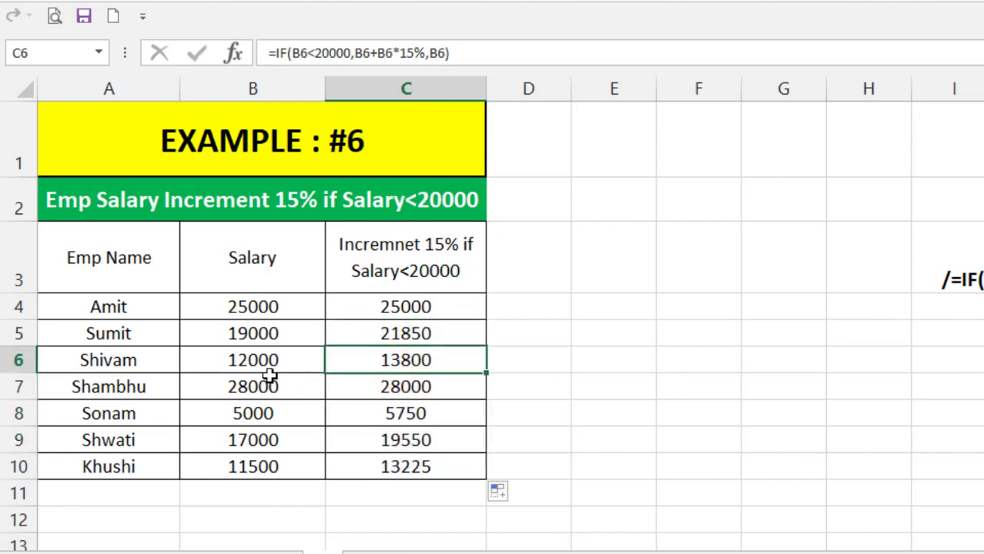
pyautogui.click(261, 364)
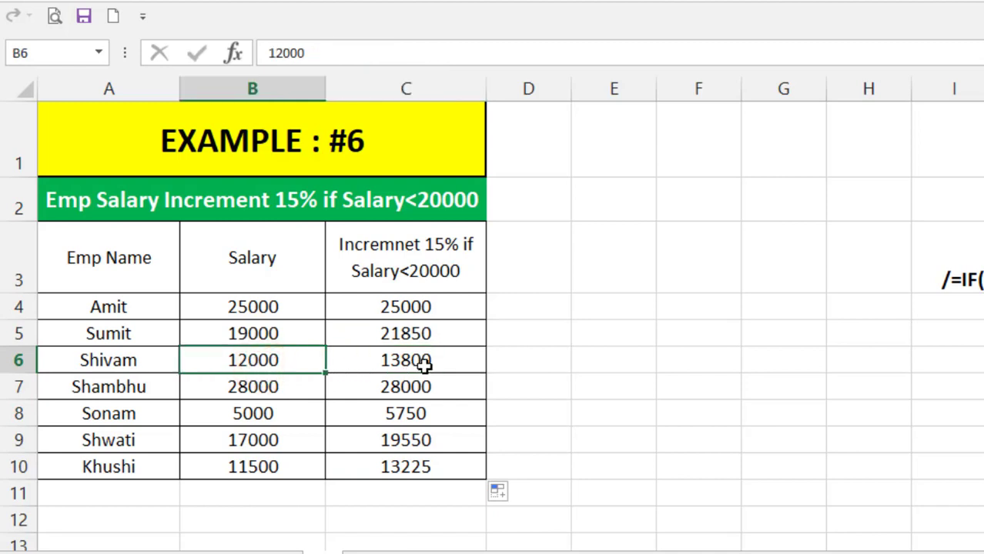
pyautogui.click(426, 367)
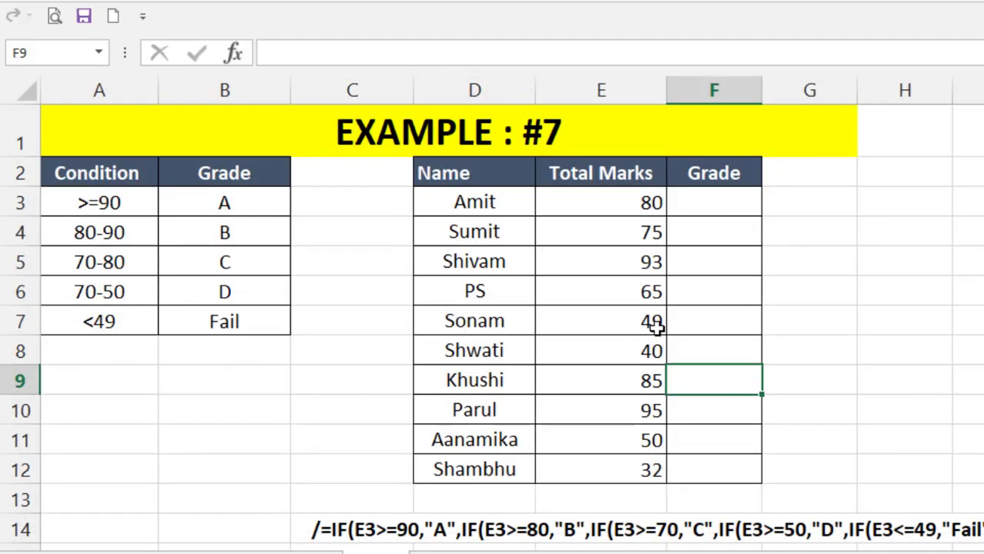
pyautogui.doubleClick(697, 323)
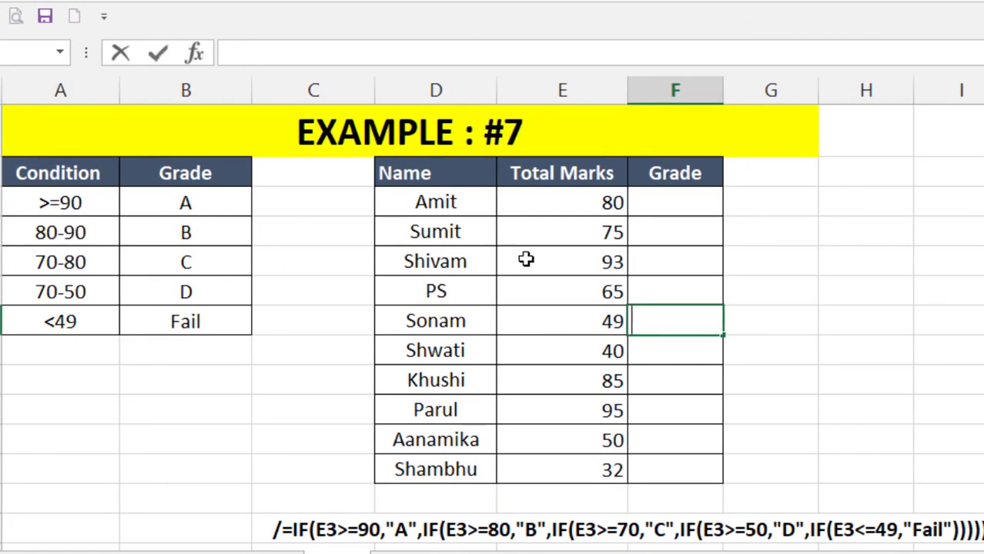
pyautogui.click(666, 200)
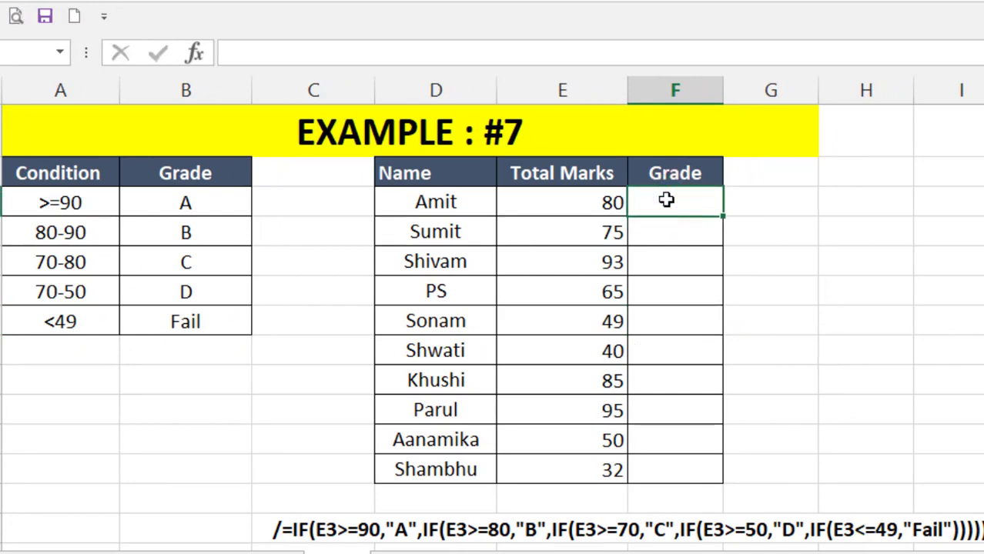
pyautogui.write('=')
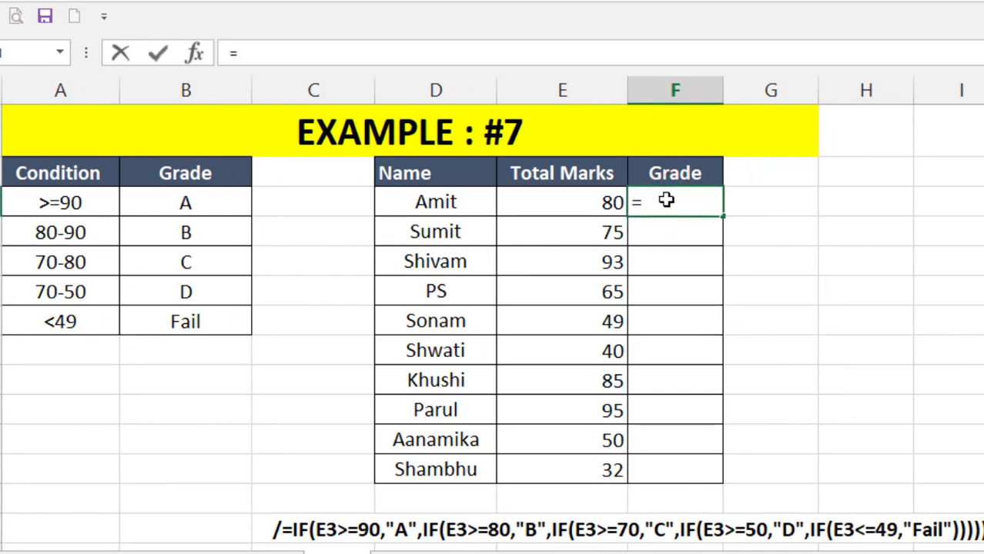
pyautogui.press('Escape')
# - Copy the nested IF formula text from the note below the table and paste it into Amit's Grade cell
pyautogui.click(501, 531)
pyautogui.doubleClick(505, 532)
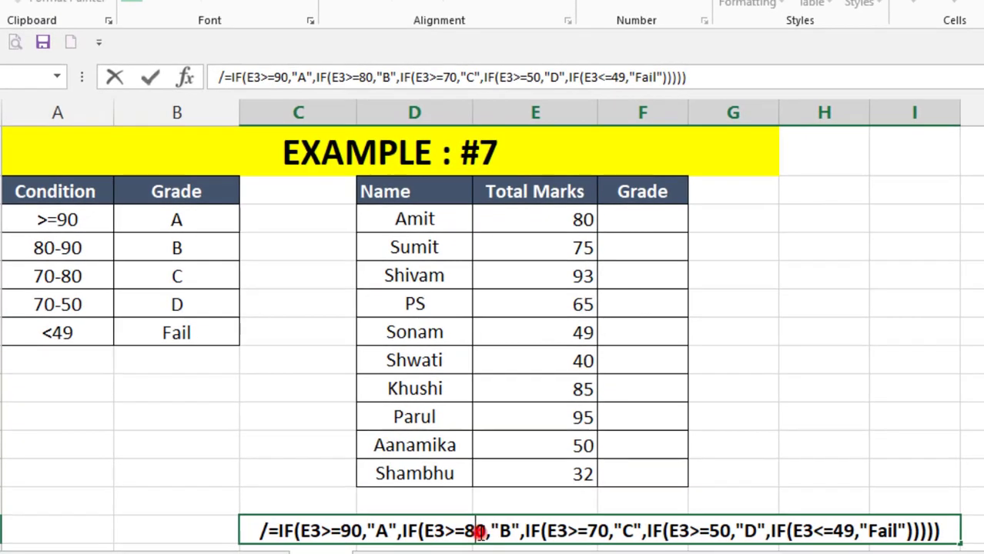
pyautogui.doubleClick(505, 532)
pyautogui.hotkey('ctrl', 'c')
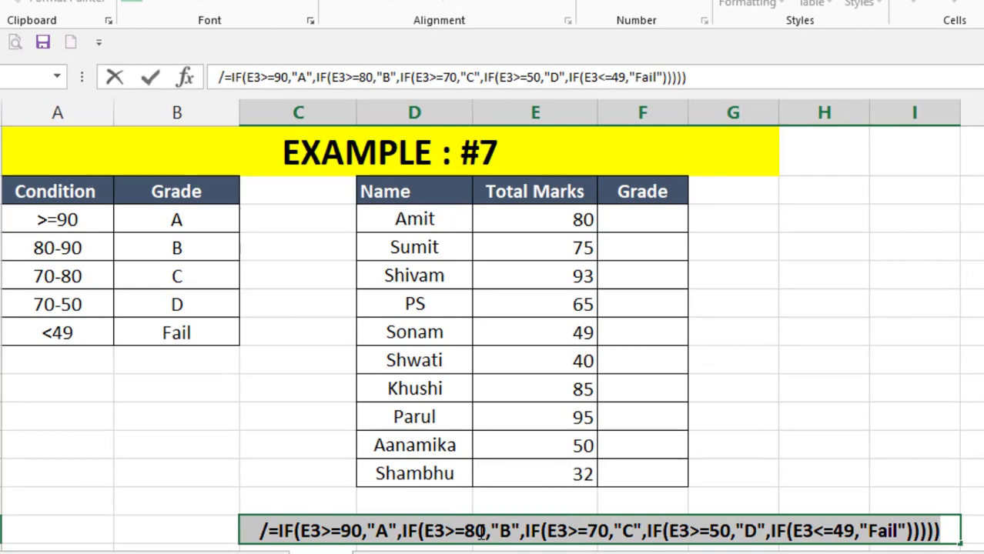
pyautogui.click(650, 219)
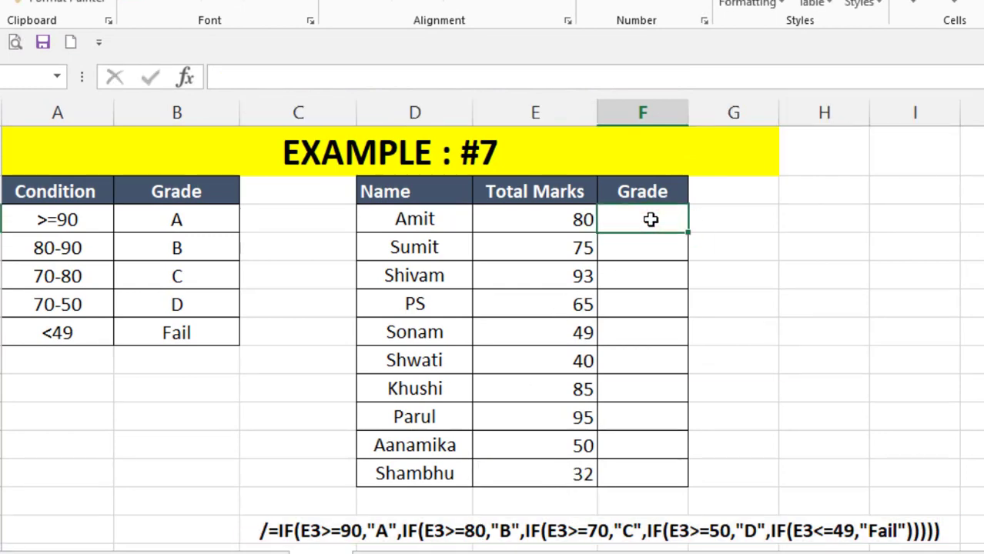
pyautogui.hotkey('ctrl', 'v')
pyautogui.press('Return')
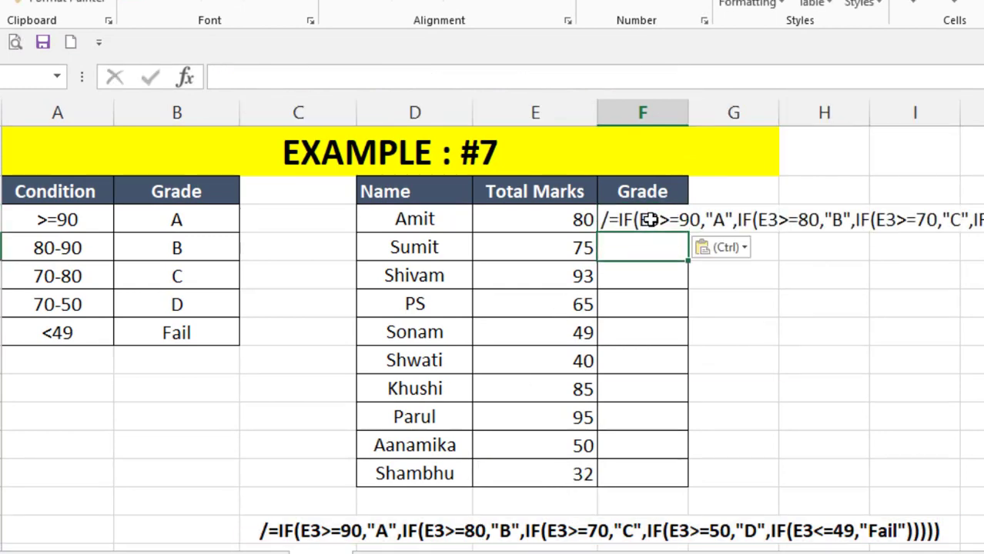
# - Remove the leading slash from the pasted formula in Amit's Grade cell and enter it
pyautogui.click(647, 220)
pyautogui.doubleClick(609, 218)
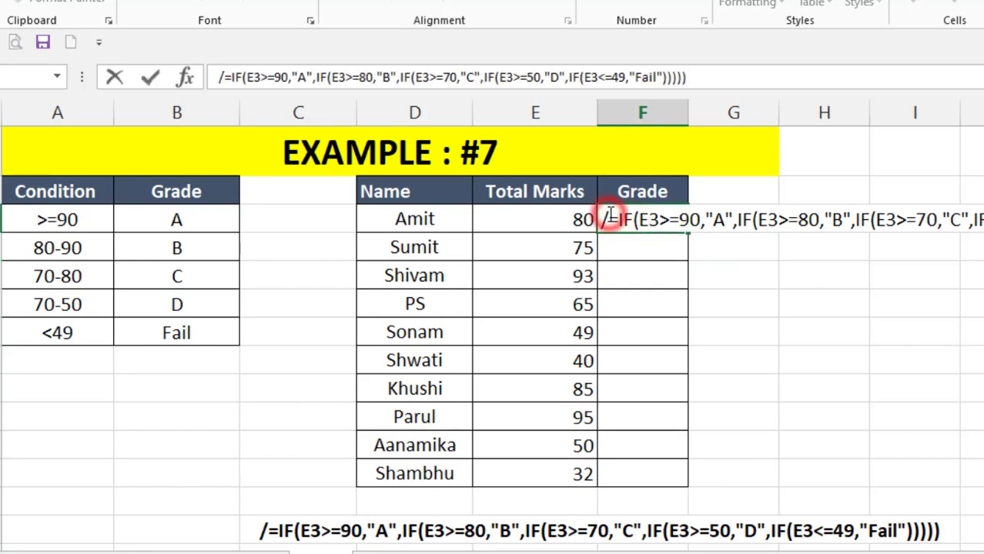
pyautogui.press('BackSpace')
pyautogui.press('Return')
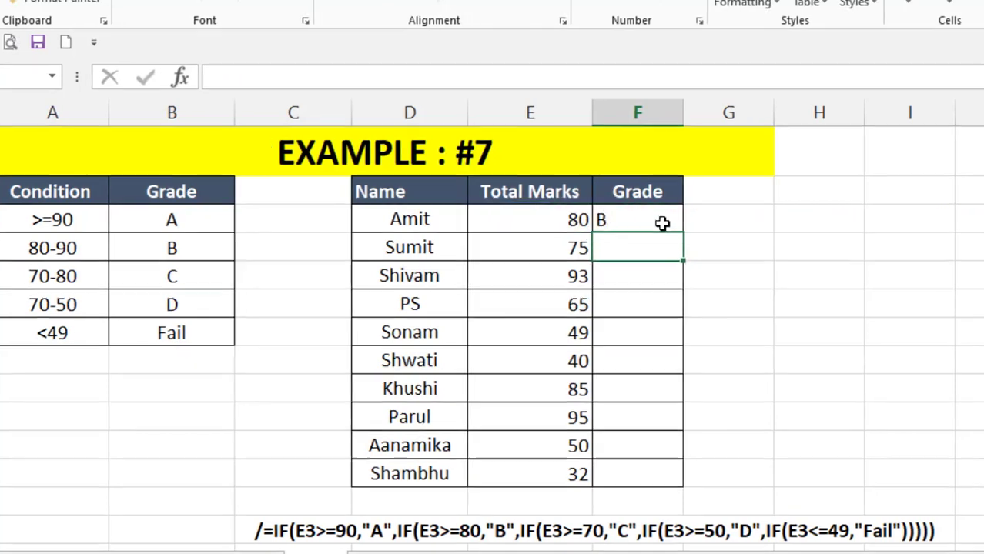
# - Fill the grade formula from Amit's row down to Shambhu's row and inspect a copied cell
pyautogui.click(664, 221)
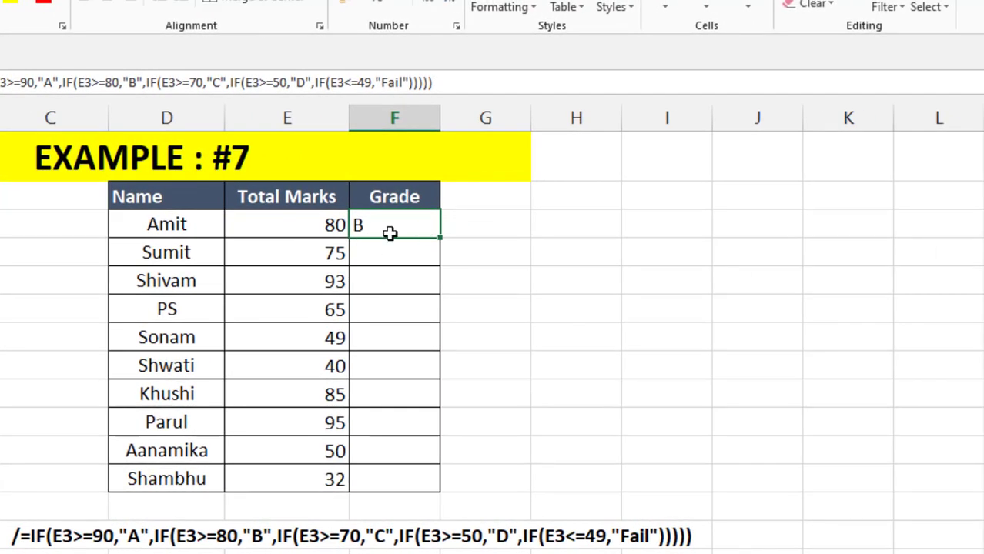
pyautogui.moveTo(439, 236); pyautogui.dragTo(445, 492)
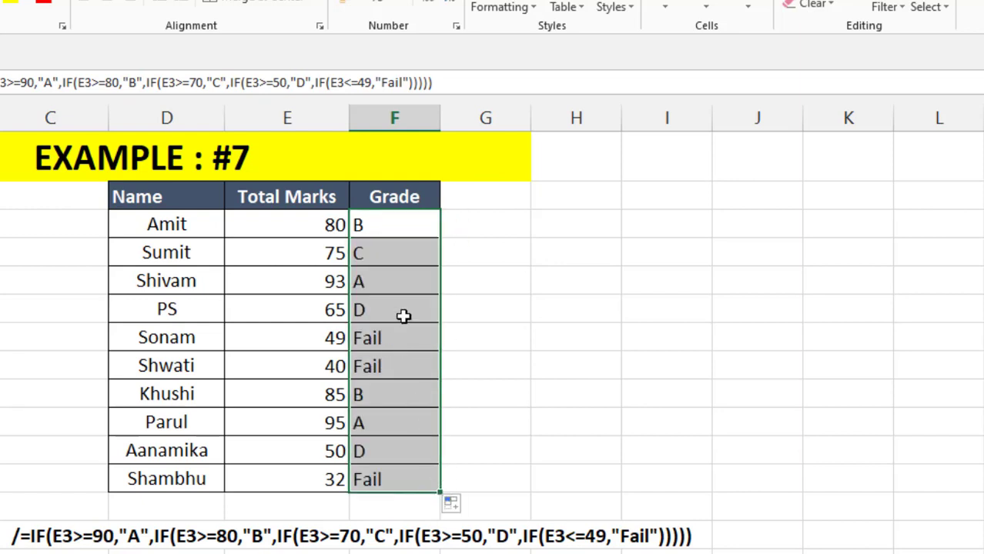
pyautogui.click(404, 316)
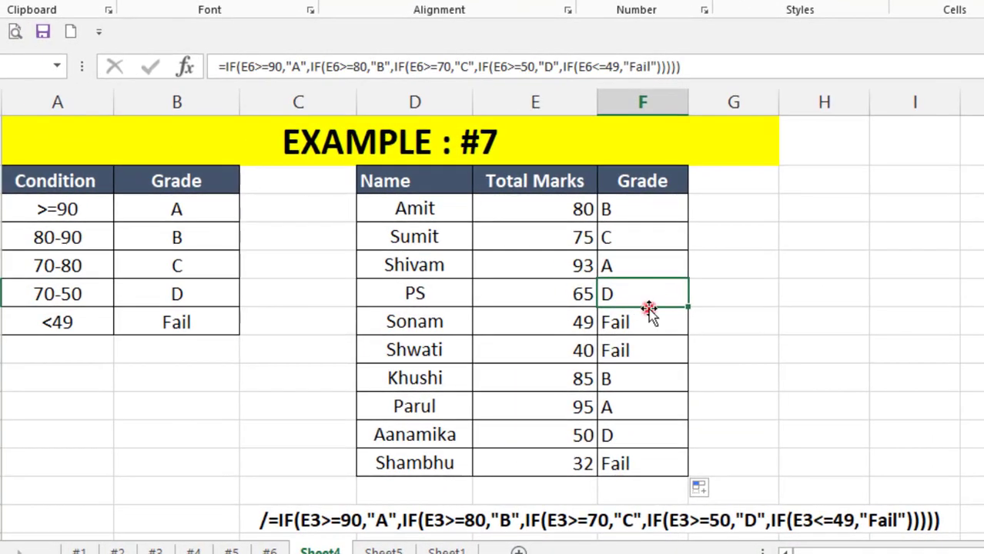
pyautogui.click(644, 214)
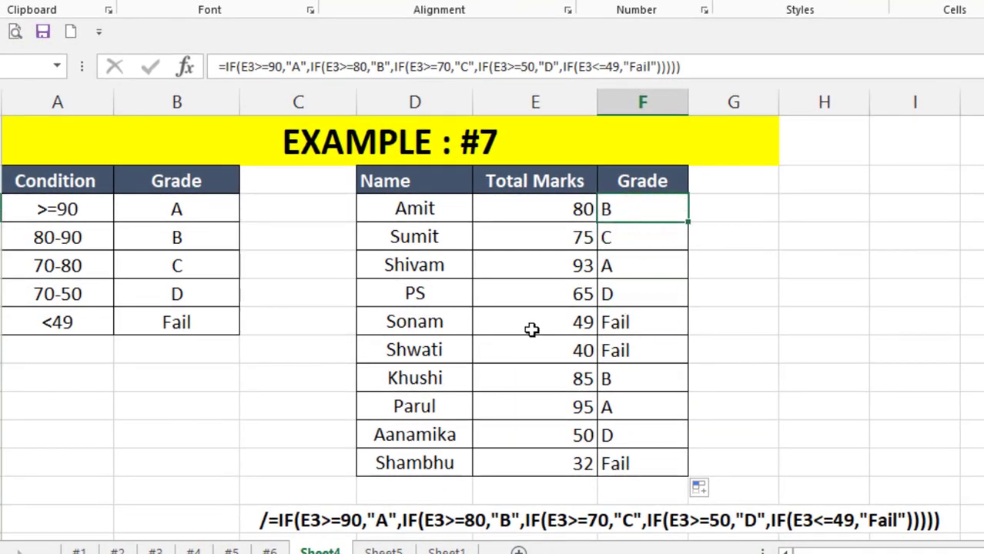
# - Examine the nested grade formula and compare total marks with grades across the rows
pyautogui.press('F2')
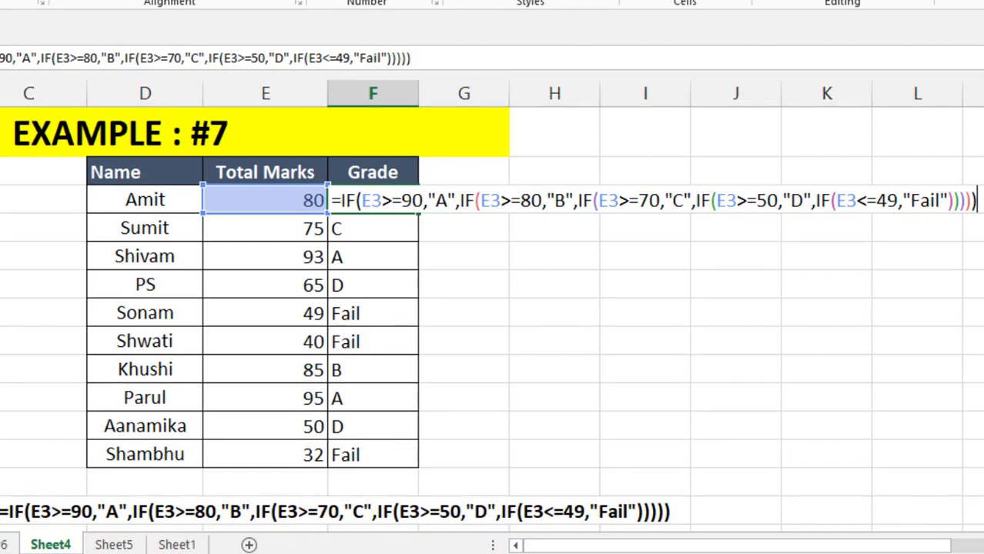
pyautogui.press('Return')
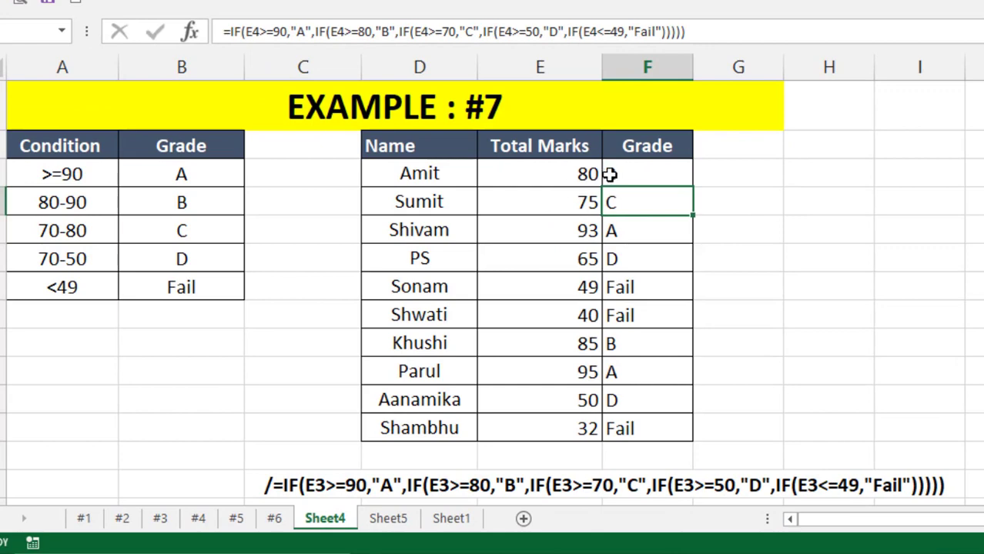
pyautogui.click(620, 176)
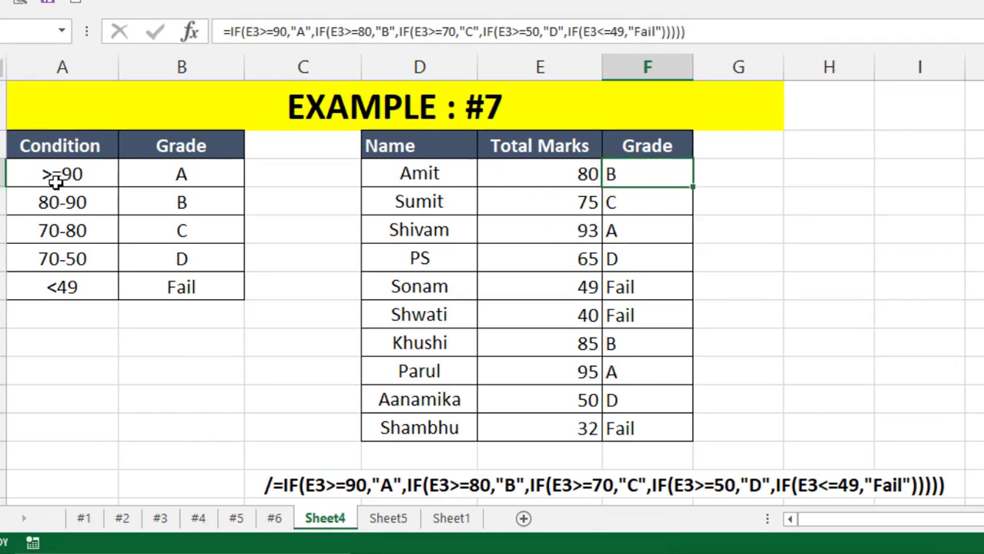
pyautogui.click(649, 201)
pyautogui.click(647, 234)
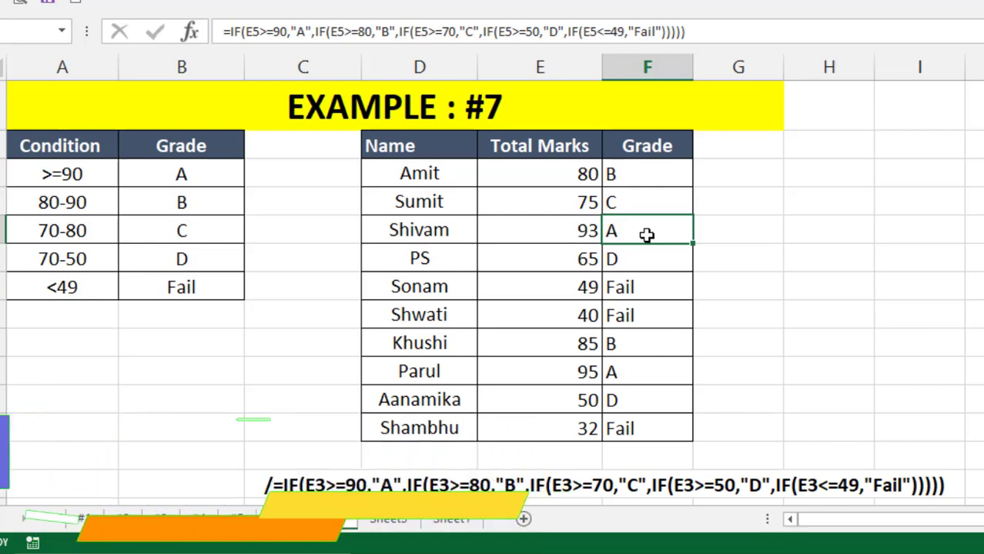
pyautogui.click(572, 262)
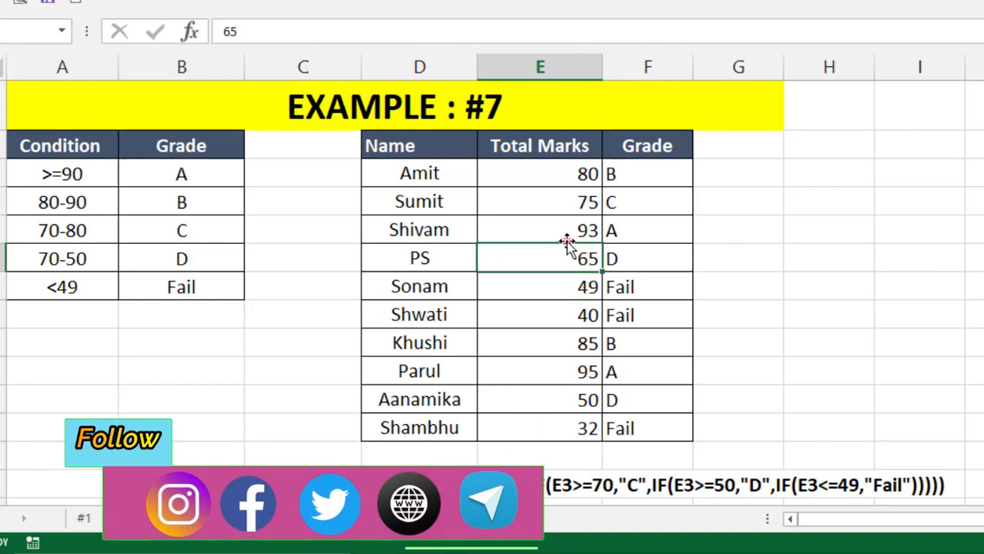
pyautogui.click(560, 230)
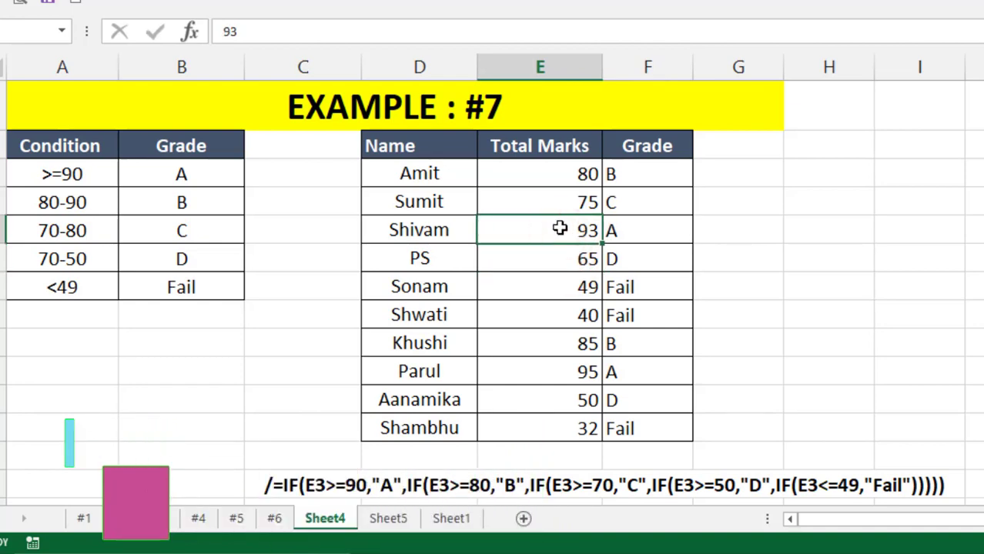